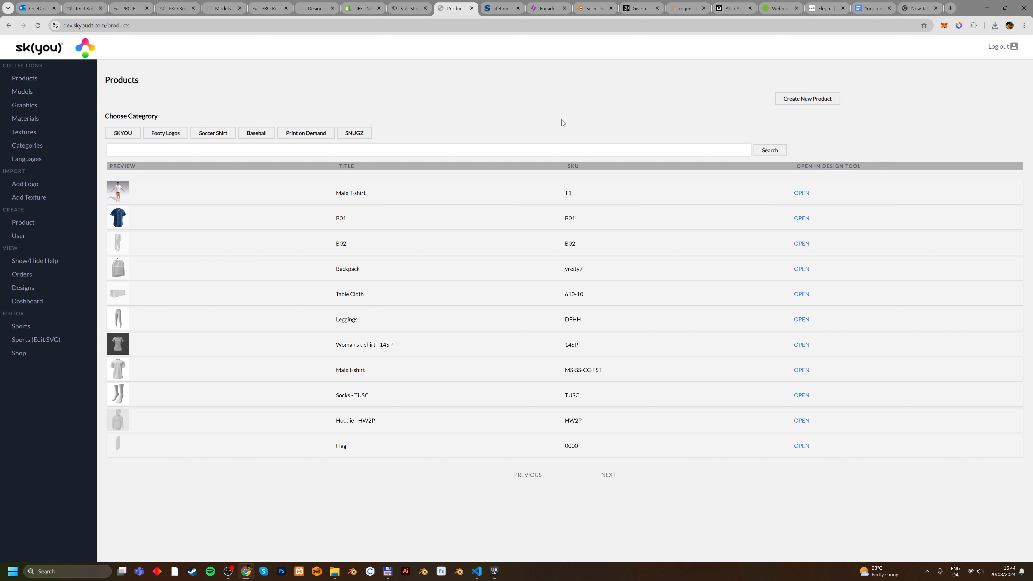
# Create a new product and set its title to "My Hoodie".
pyautogui.click(807, 102)
pyautogui.moveTo(147, 201); pyautogui.dragTo(100, 201)
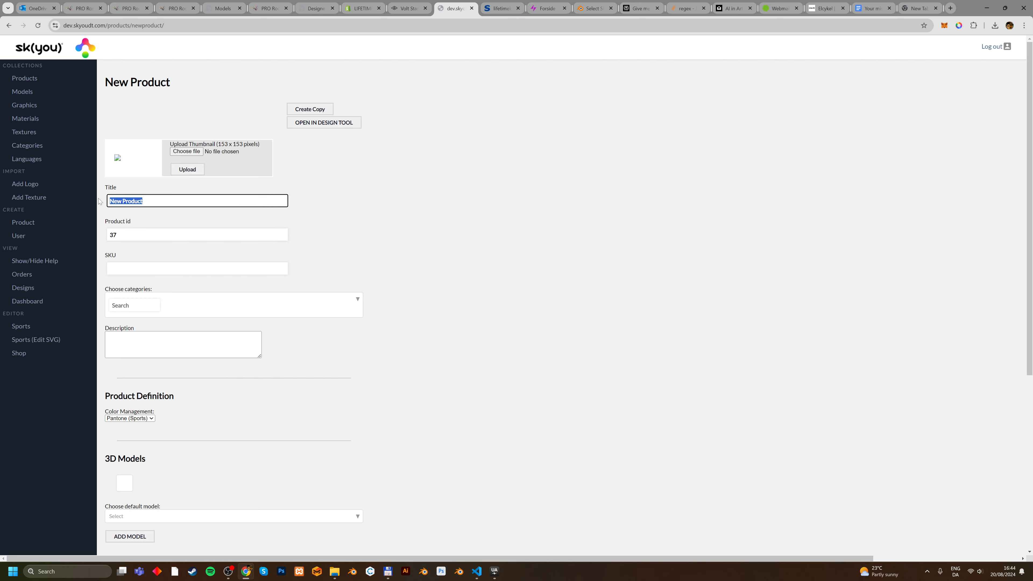
pyautogui.write('My Hoodie')
# Set the product's SKU to HD-1.
pyautogui.click(141, 268)
pyautogui.write('Hoo')
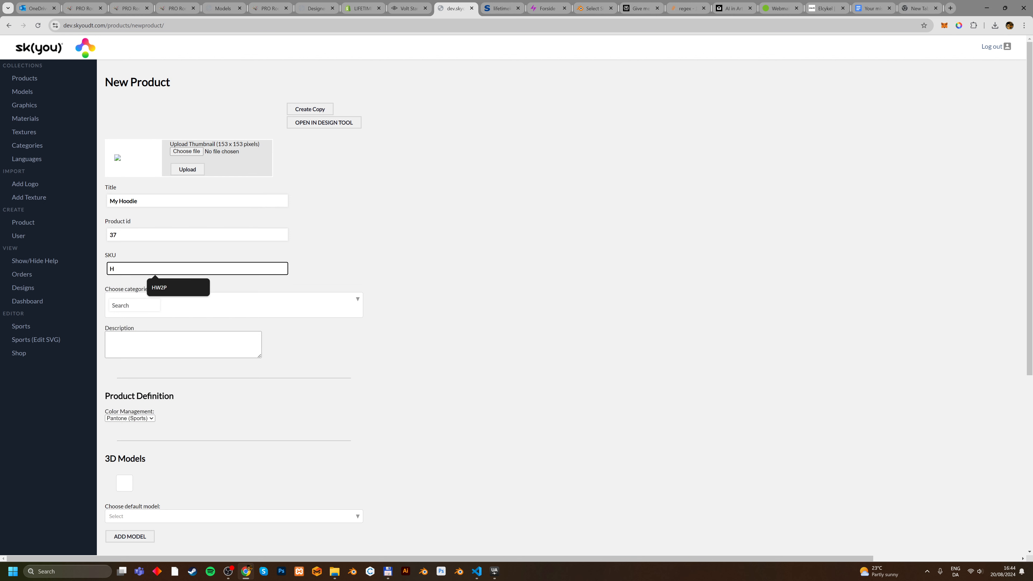
pyautogui.press('BackSpace')
pyautogui.press('BackSpace')
pyautogui.press('BackSpace')
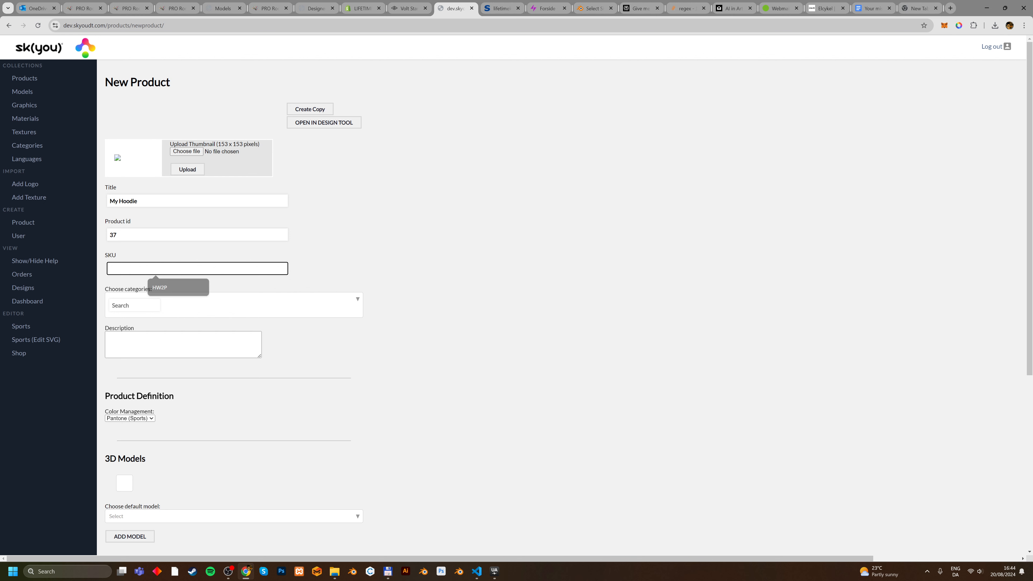
pyautogui.write('HD')
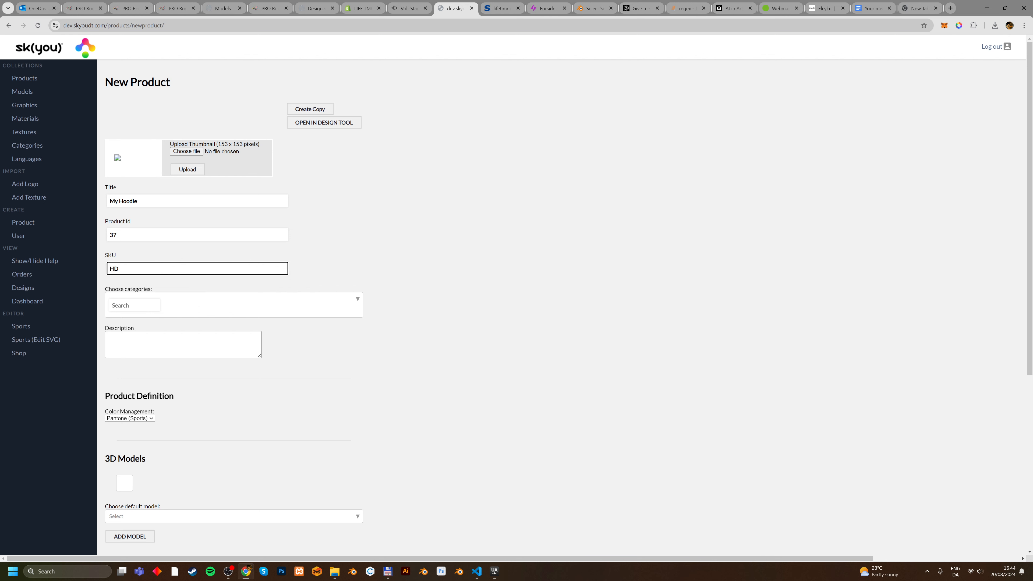
pyautogui.write('-1')
# Assign the product to the SNUGZ category and enter the description "My hoodie".
pyautogui.press('Tab')
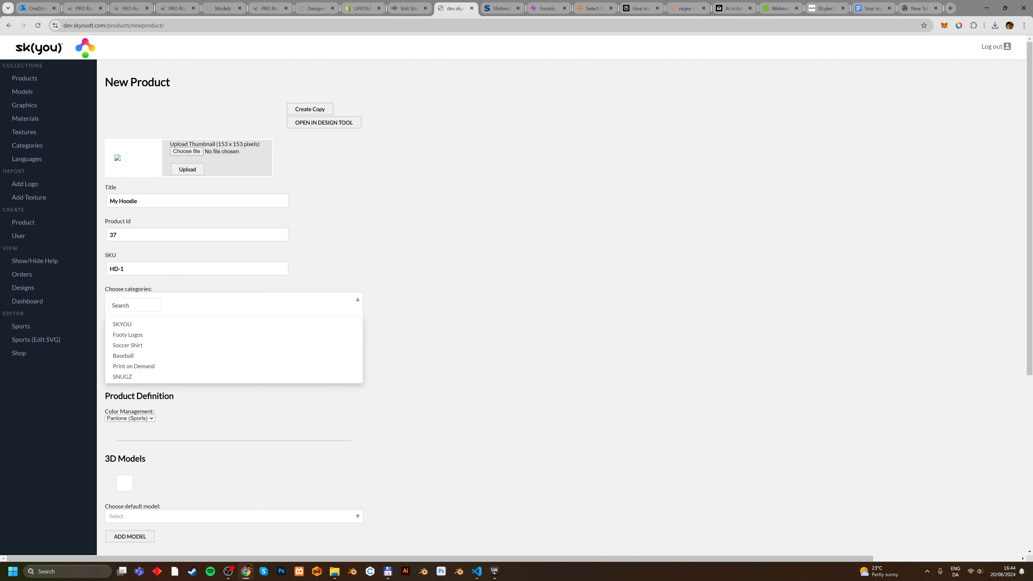
pyautogui.click(135, 377)
pyautogui.click(388, 220)
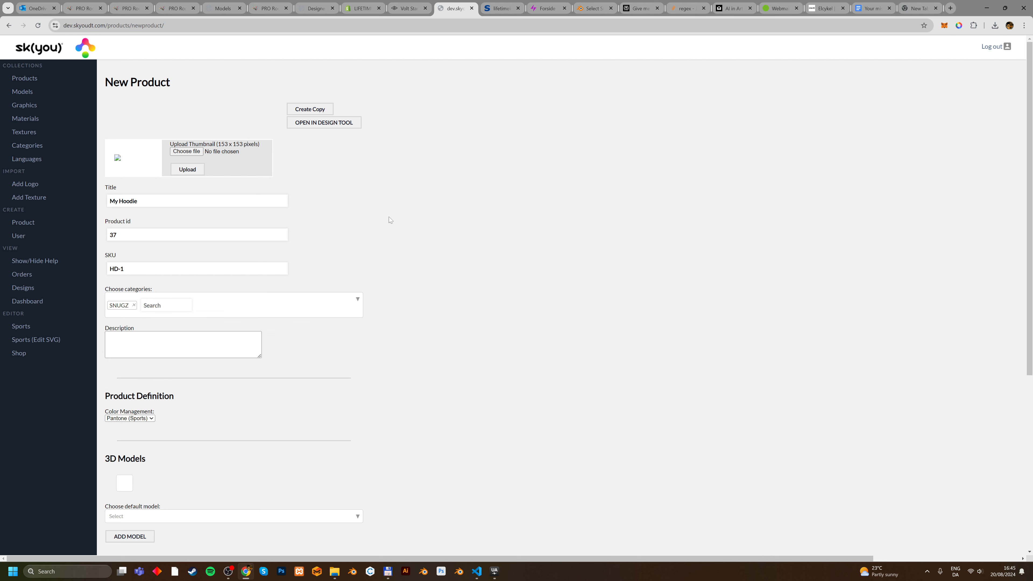
pyautogui.click(183, 344)
pyautogui.write('M')
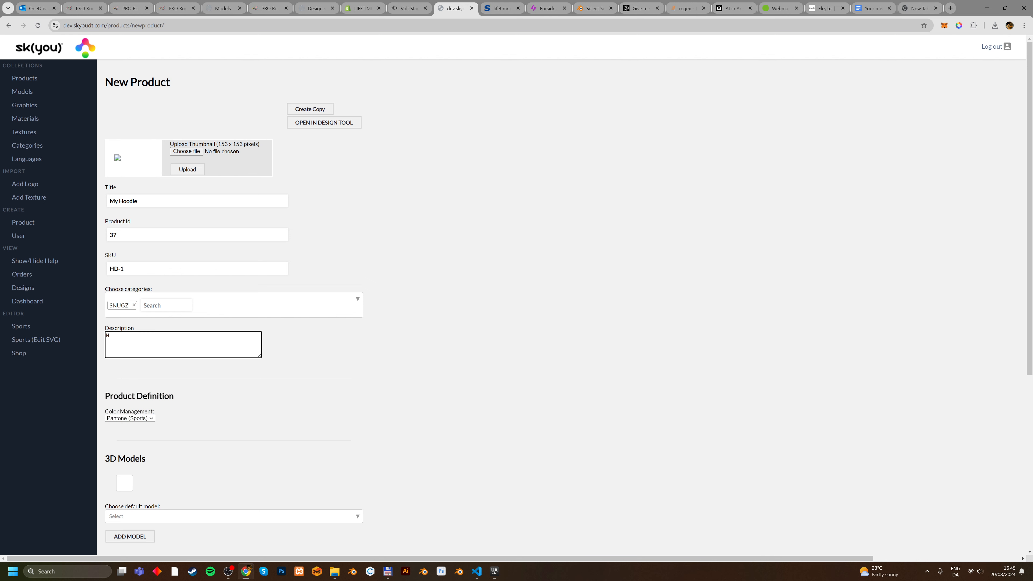
pyautogui.write('y hoodie')
# Set the product's color management to All Printable.
pyautogui.scroll(-3, 439, 334)
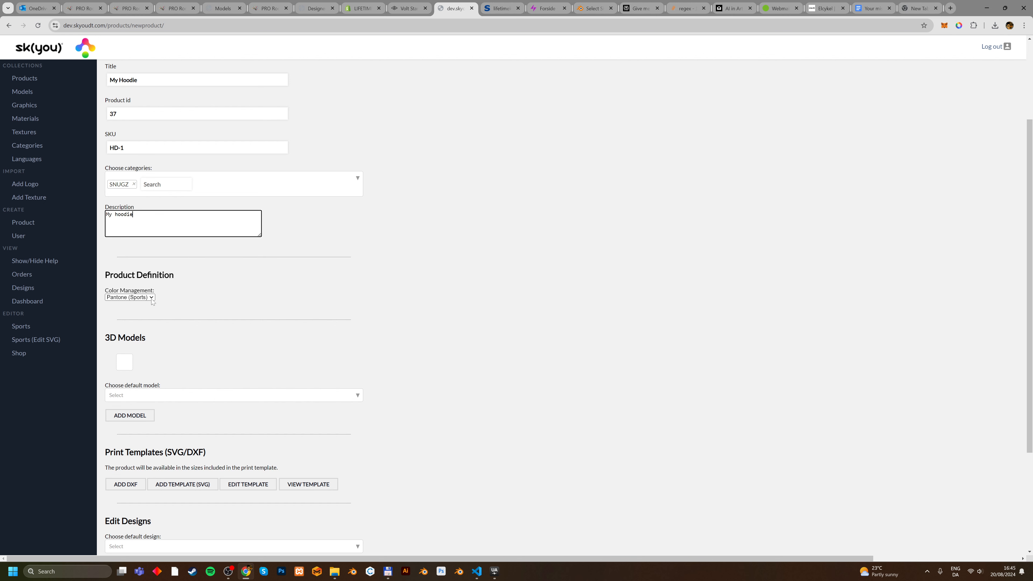
pyautogui.click(152, 301)
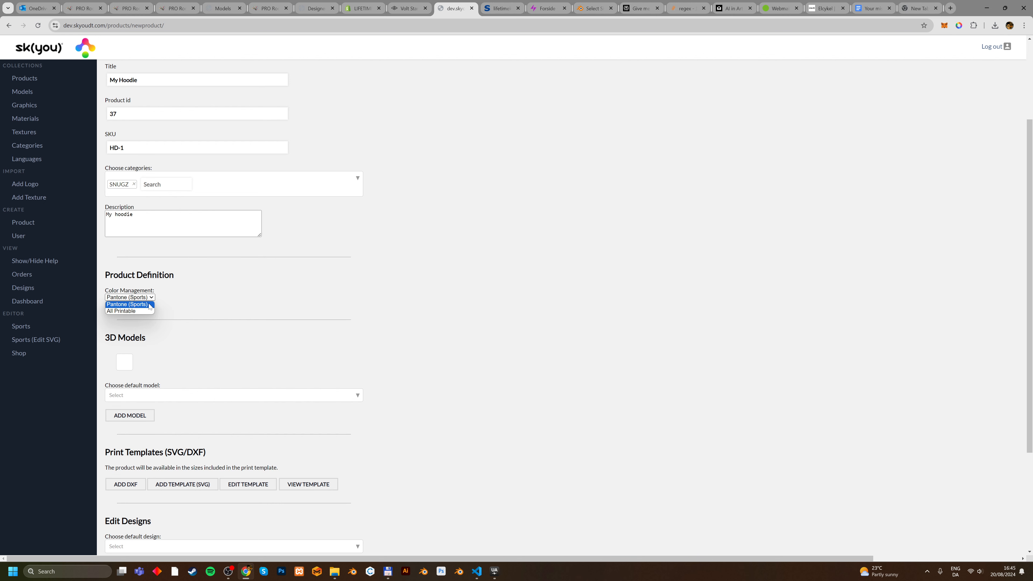
pyautogui.click(128, 312)
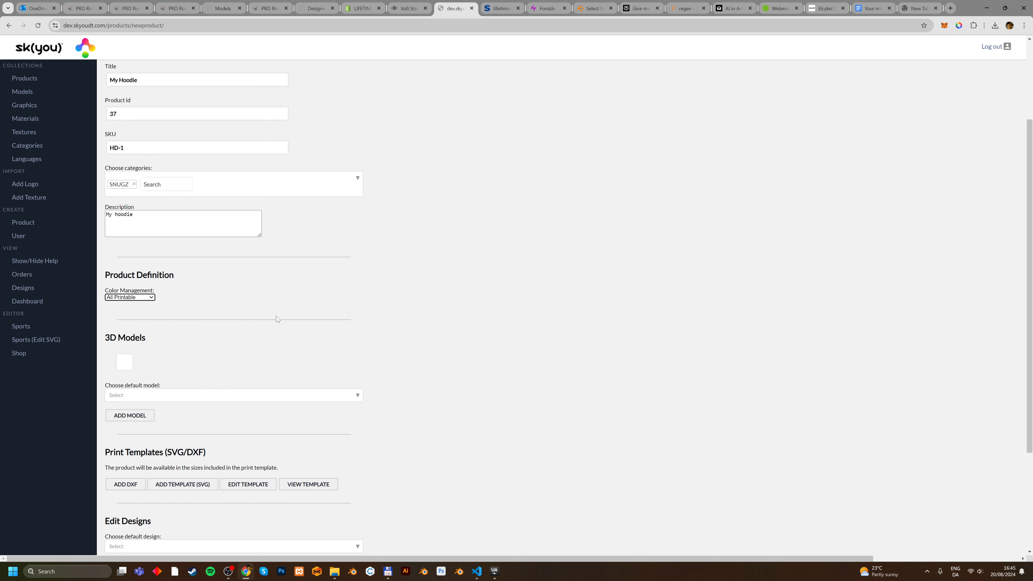
# Start adding an SVG print template and select hoodie.svg and hoodie.RUL in the HW2P - Hoodie folder.
pyautogui.scroll(-2, 276, 316)
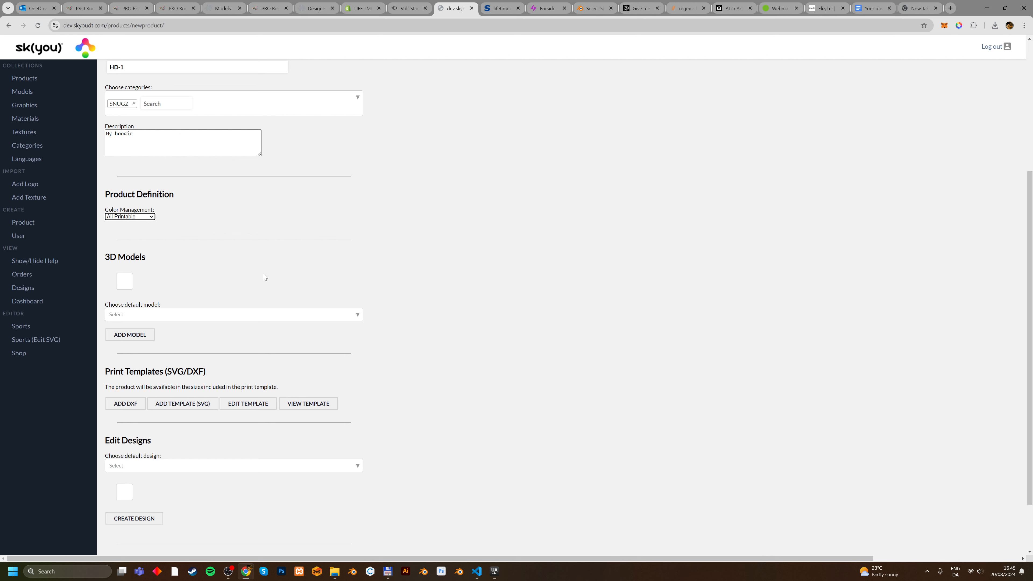
pyautogui.scroll(-2, 263, 274)
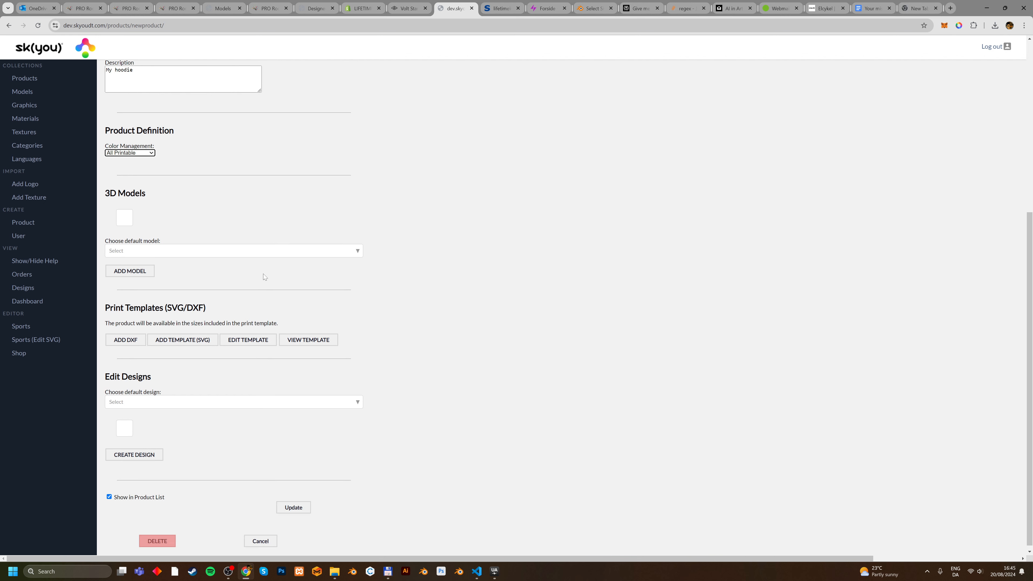
pyautogui.click(187, 336)
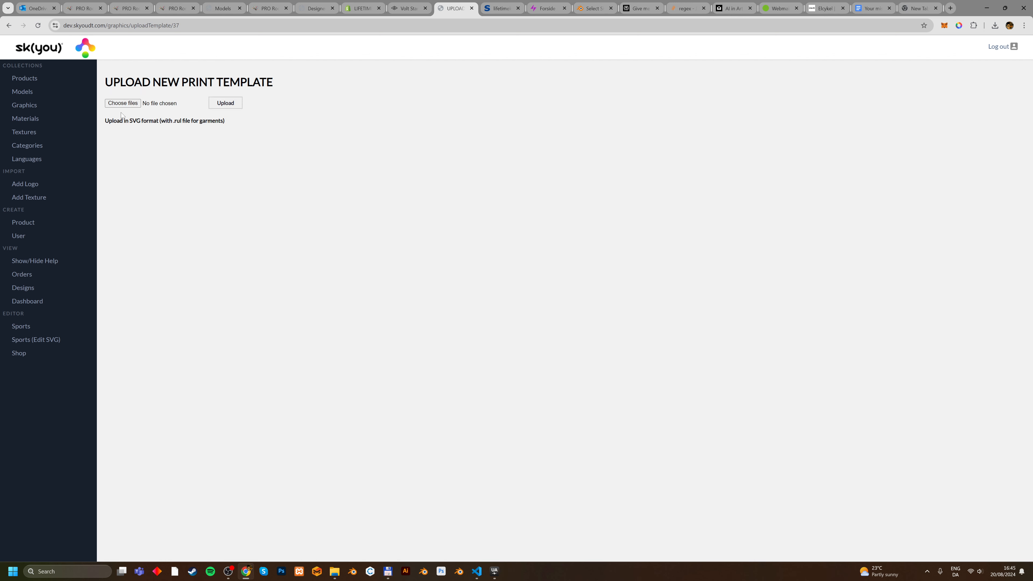
pyautogui.click(124, 104)
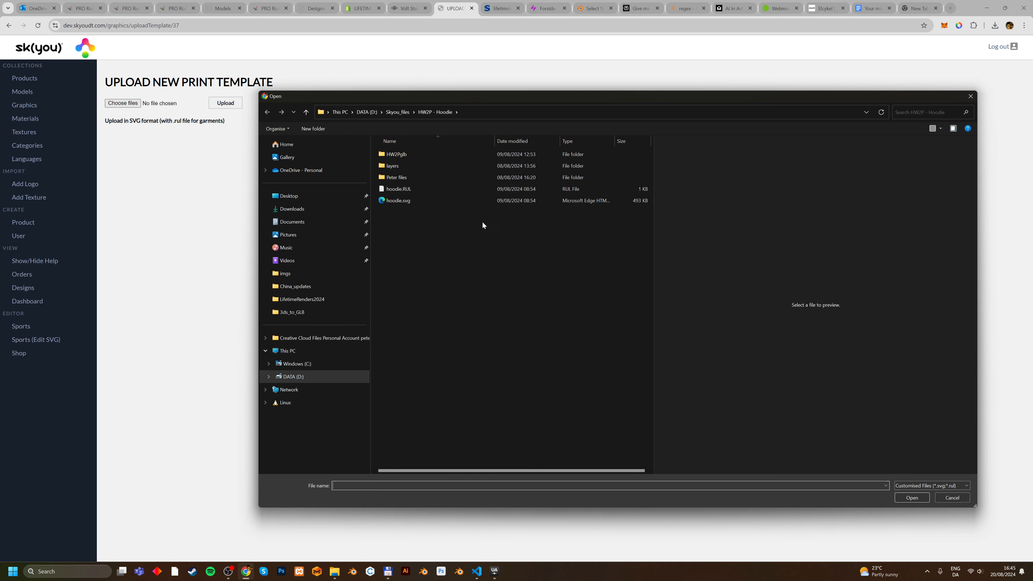
pyautogui.click(400, 200)
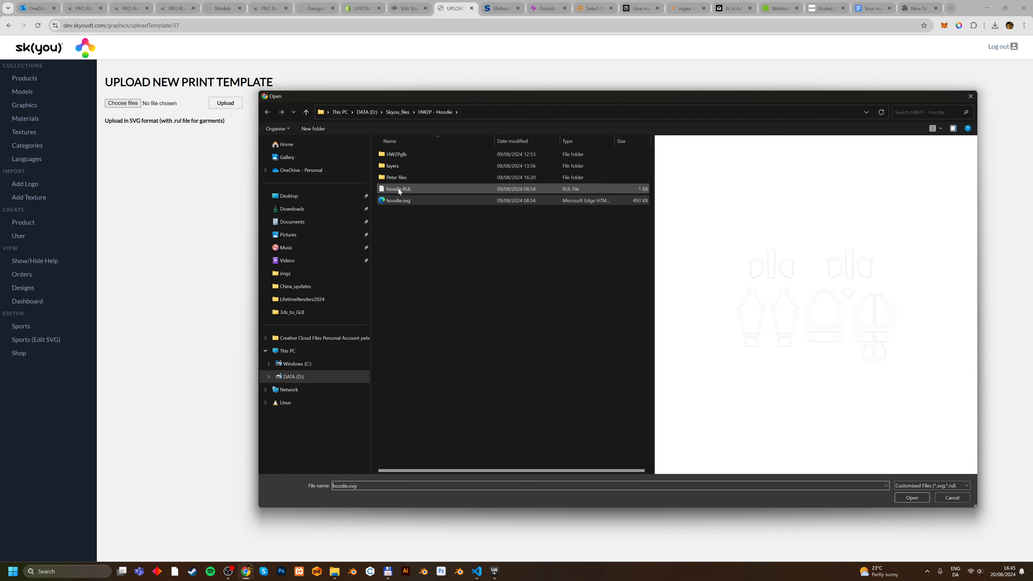
pyautogui.keyDown('ctrl'); pyautogui.click(399, 189); pyautogui.keyUp('ctrl')
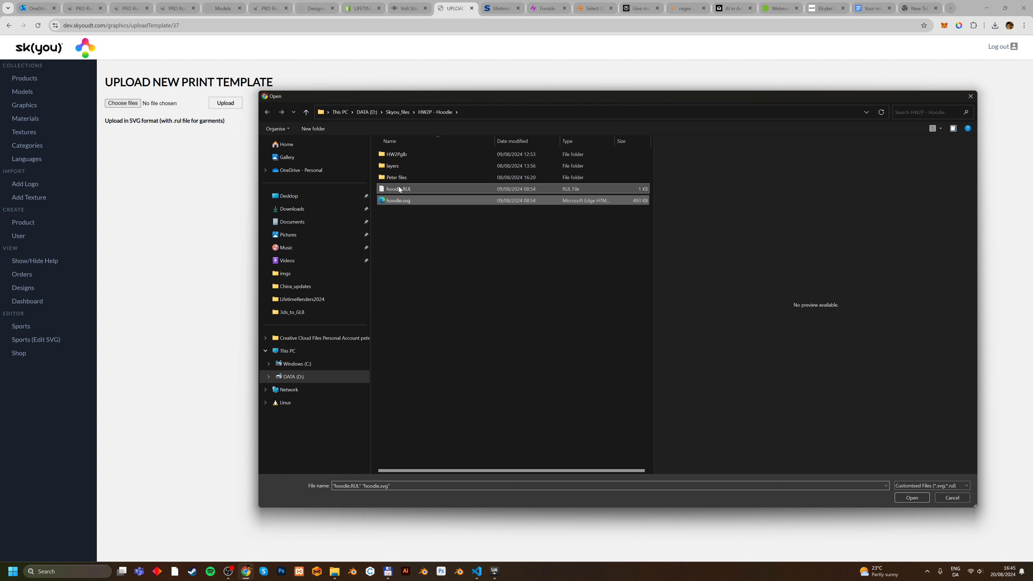
# Open hoodie.RUL in Visual Studio Code and examine its number of sizes, size list and sample size.
pyautogui.click(399, 188)
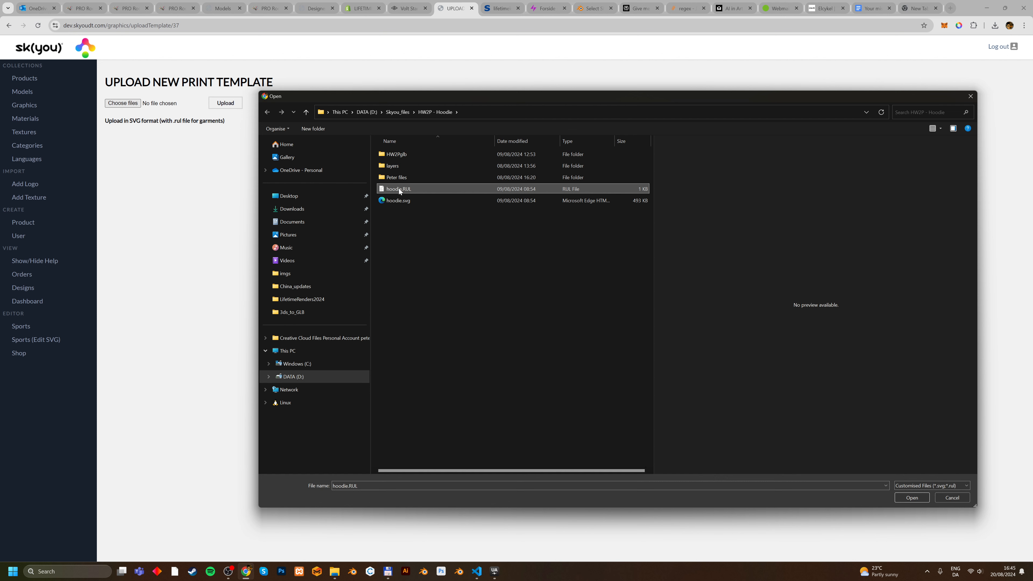
pyautogui.rightClick(398, 188)
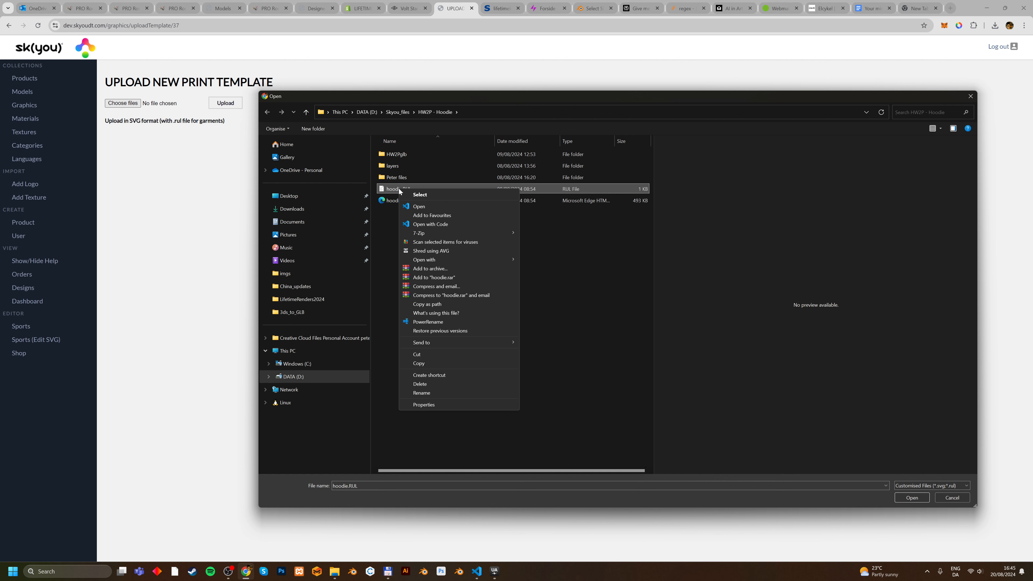
pyautogui.click(425, 206)
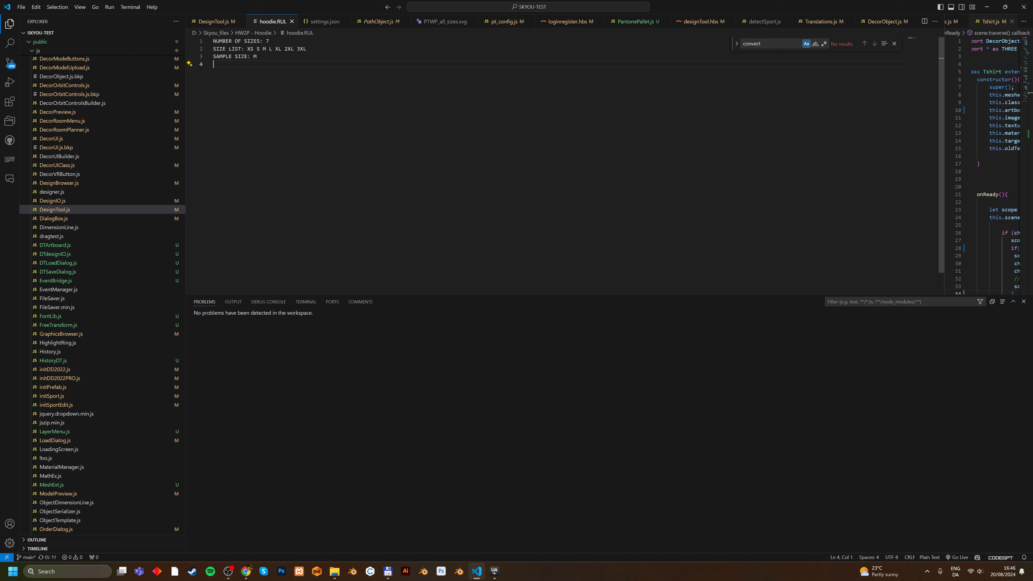
pyautogui.hotkey('shift', 'End')
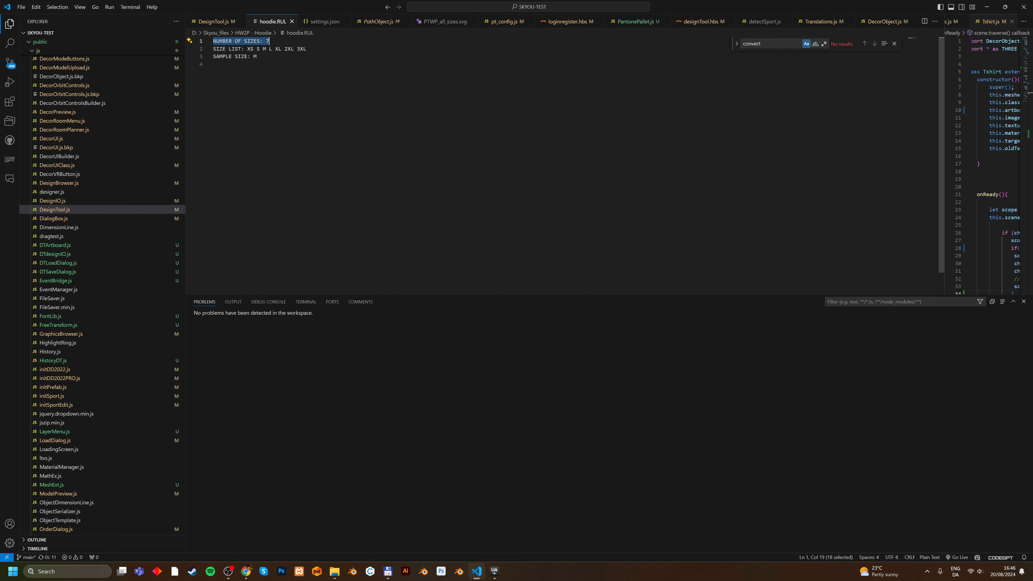
pyautogui.moveTo(213, 49); pyautogui.dragTo(306, 49)
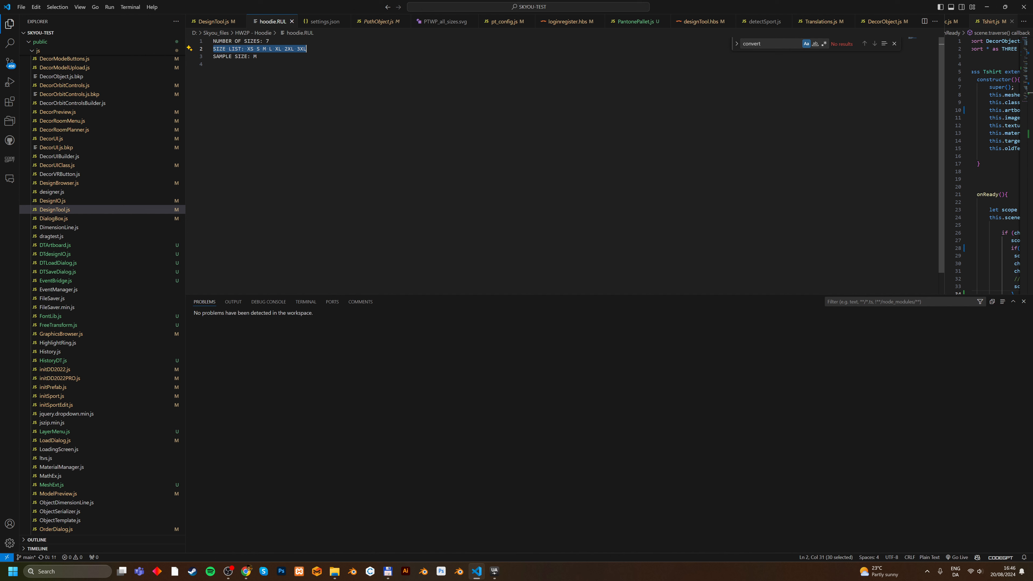
pyautogui.click(257, 57)
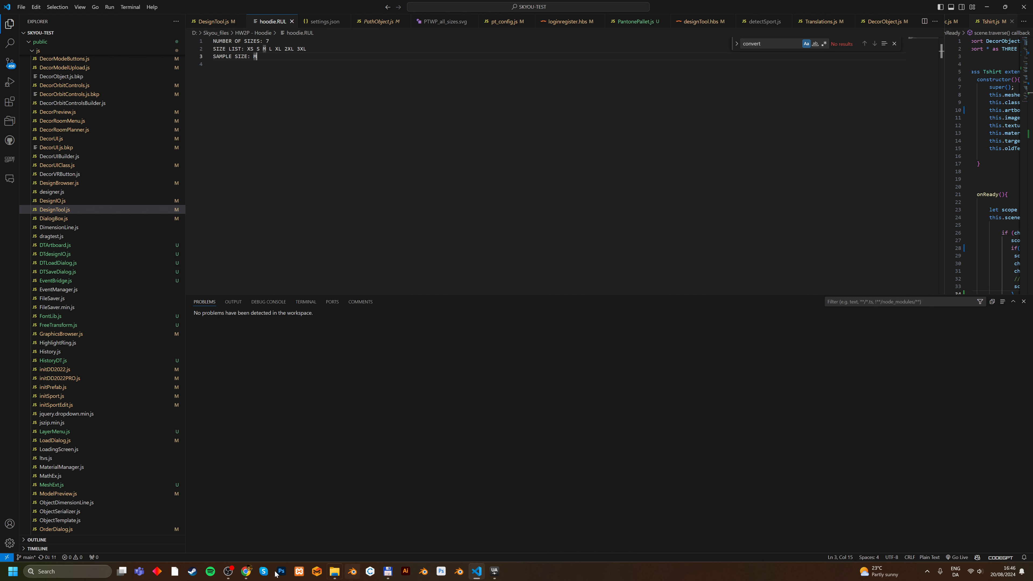
# Switch back to Chrome, choose both hoodie.RUL and hoodie.svg, and upload them as the print template.
pyautogui.click(248, 573)
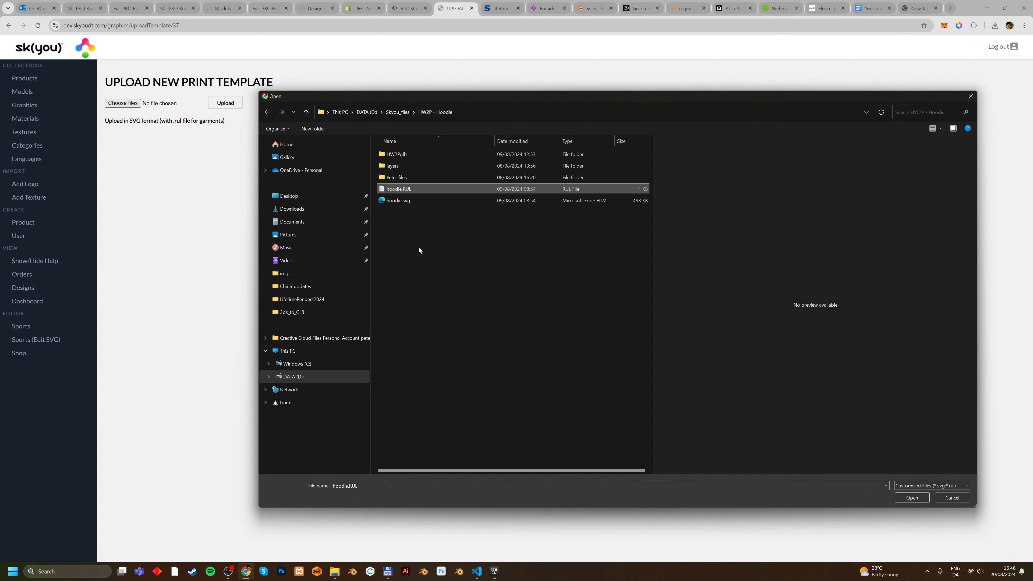
pyautogui.moveTo(419, 246); pyautogui.dragTo(406, 190)
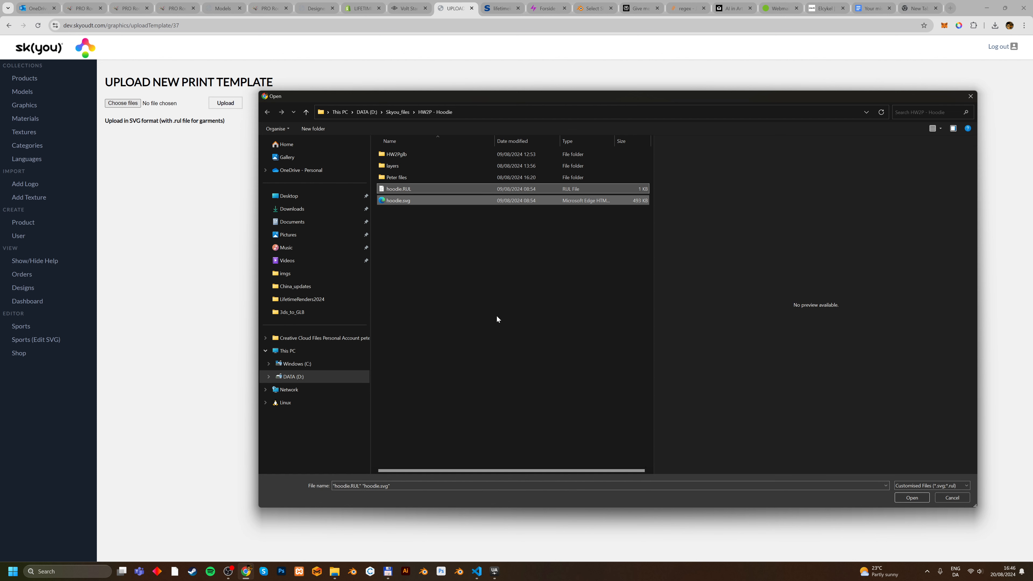
pyautogui.click(913, 497)
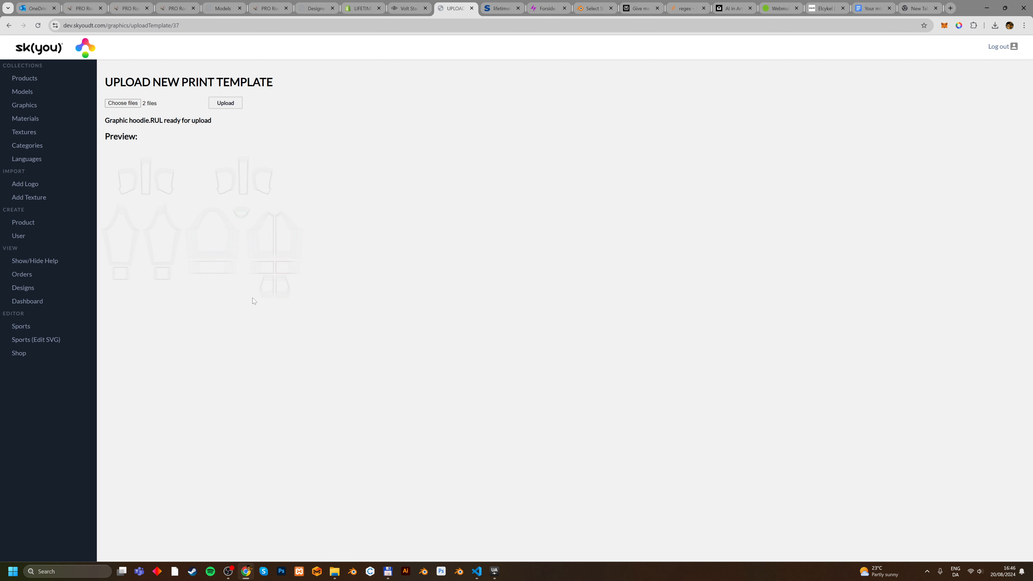
pyautogui.click(225, 103)
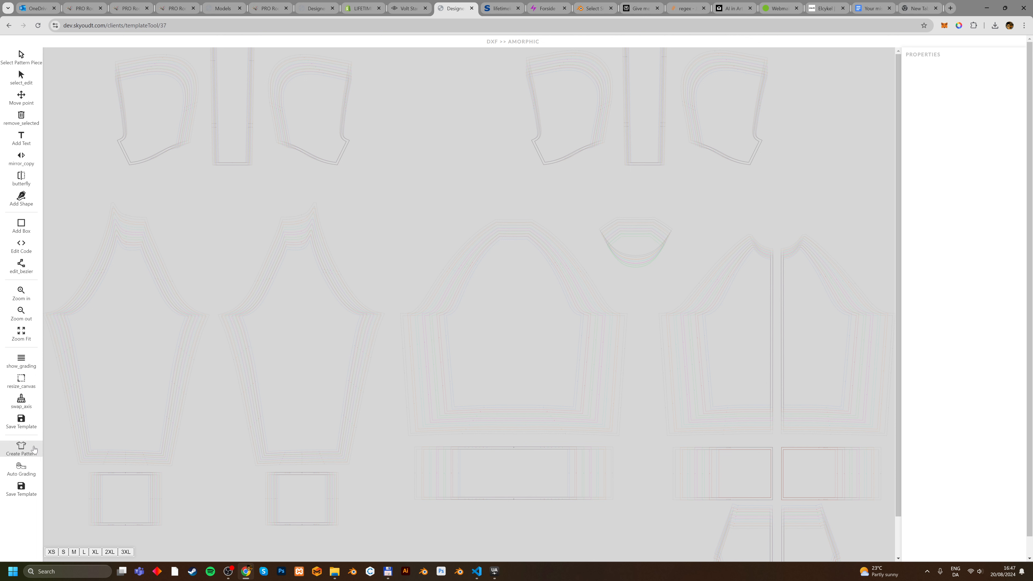
# Create the pattern pieces from the uploaded hoodie template and apply Auto Grading to them.
pyautogui.click(22, 448)
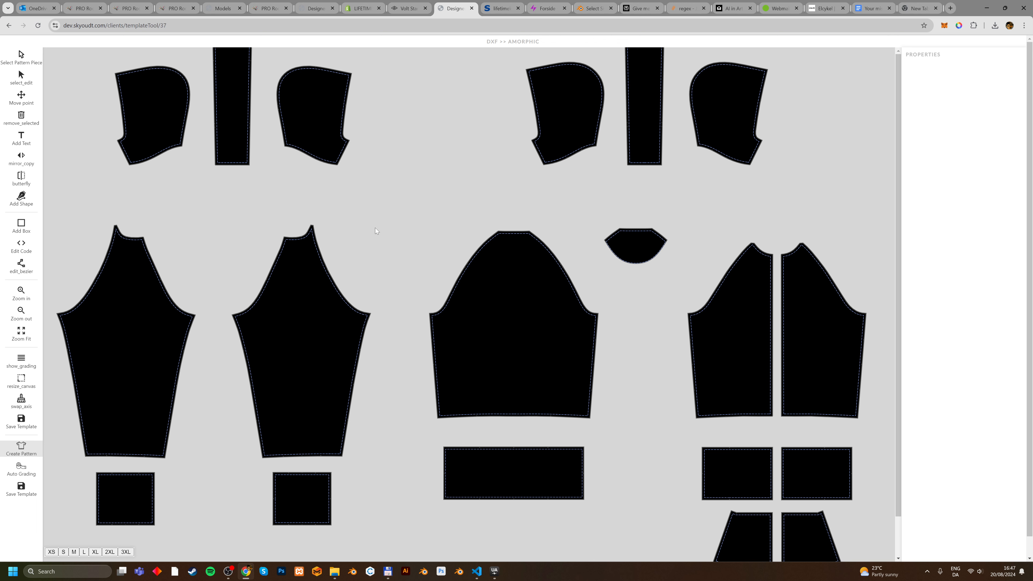
pyautogui.click(35, 470)
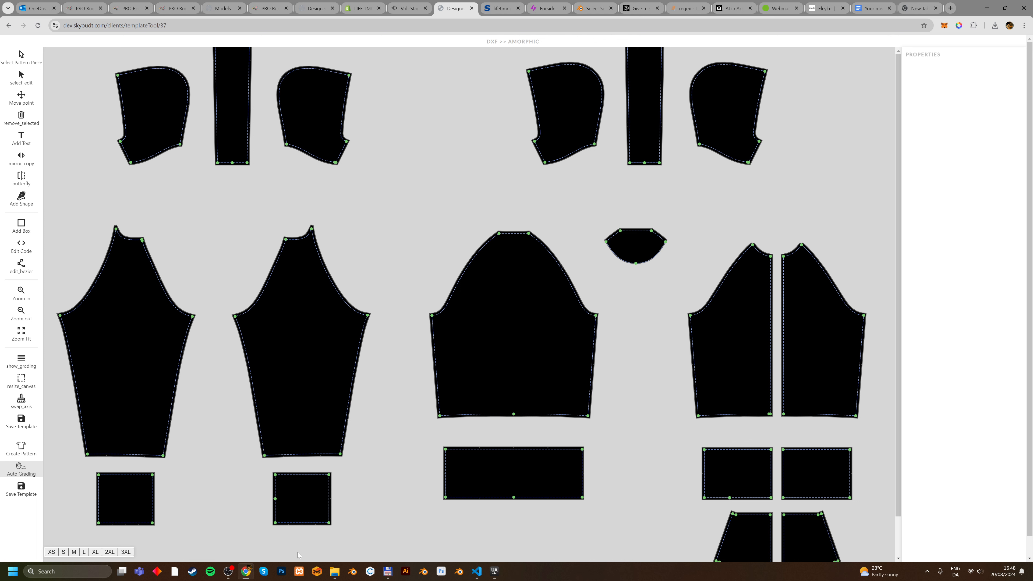
# Preview the graded hoodie pattern in several larger sizes, including 3XL and L, and finish on size M.
pyautogui.click(109, 552)
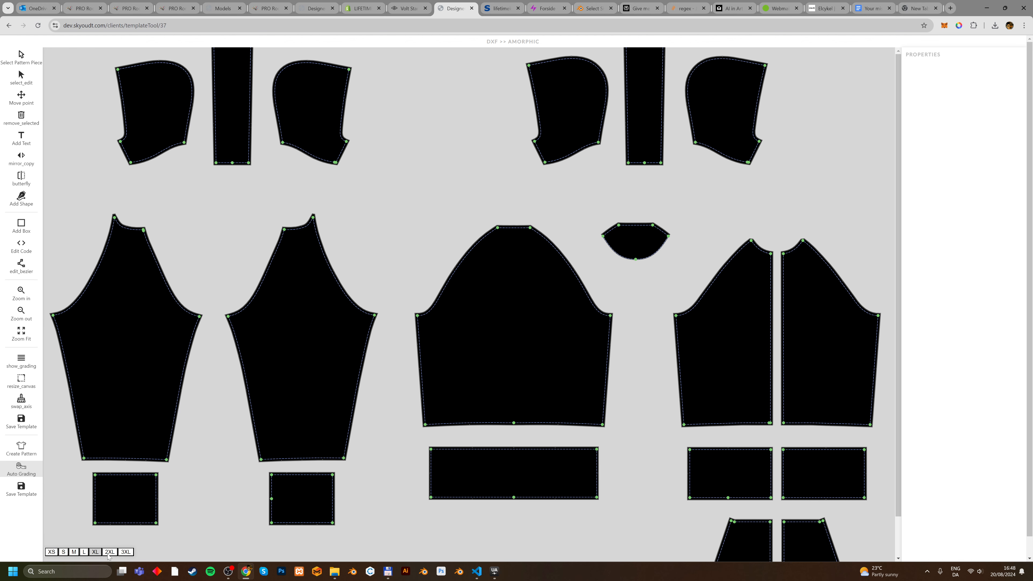
pyautogui.click(125, 552)
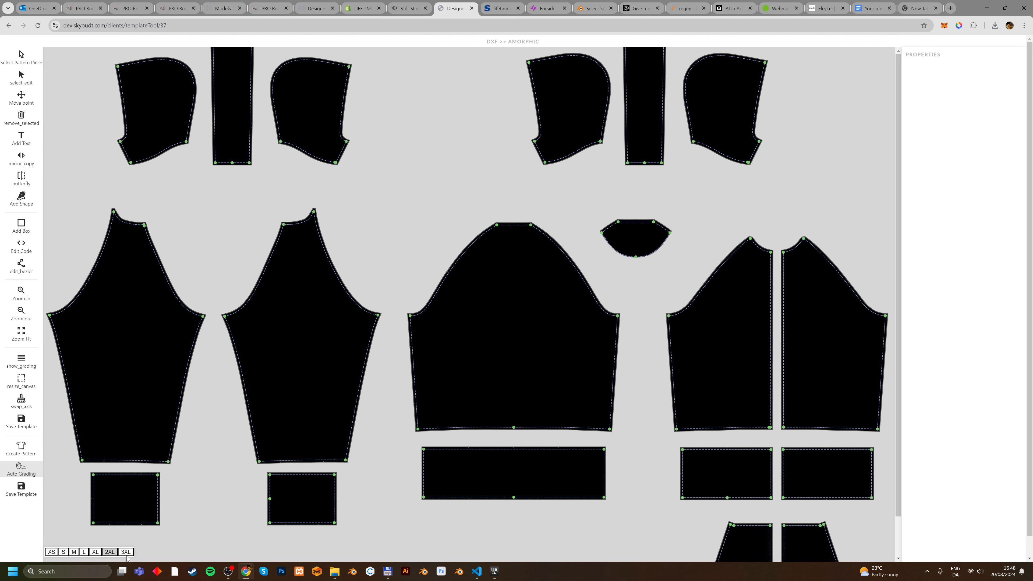
pyautogui.click(111, 553)
pyautogui.click(84, 552)
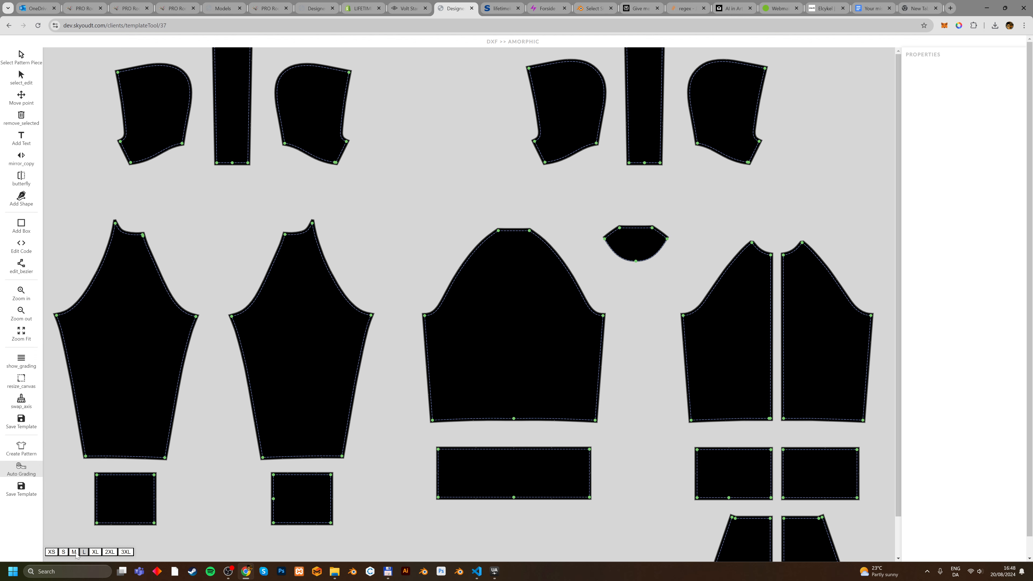
pyautogui.click(74, 552)
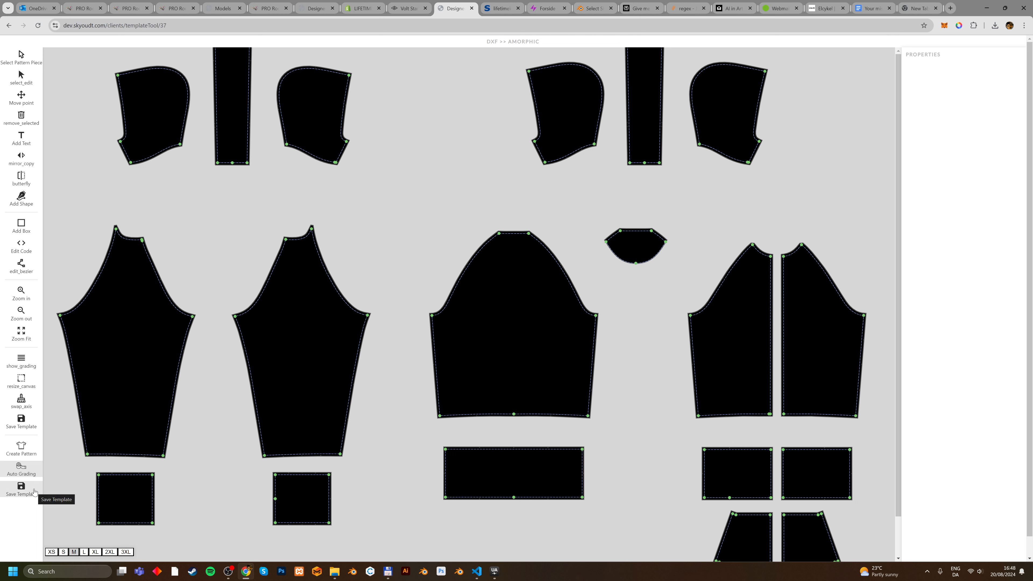
# Save the graded print template and go back to the template upload page.
pyautogui.click(21, 488)
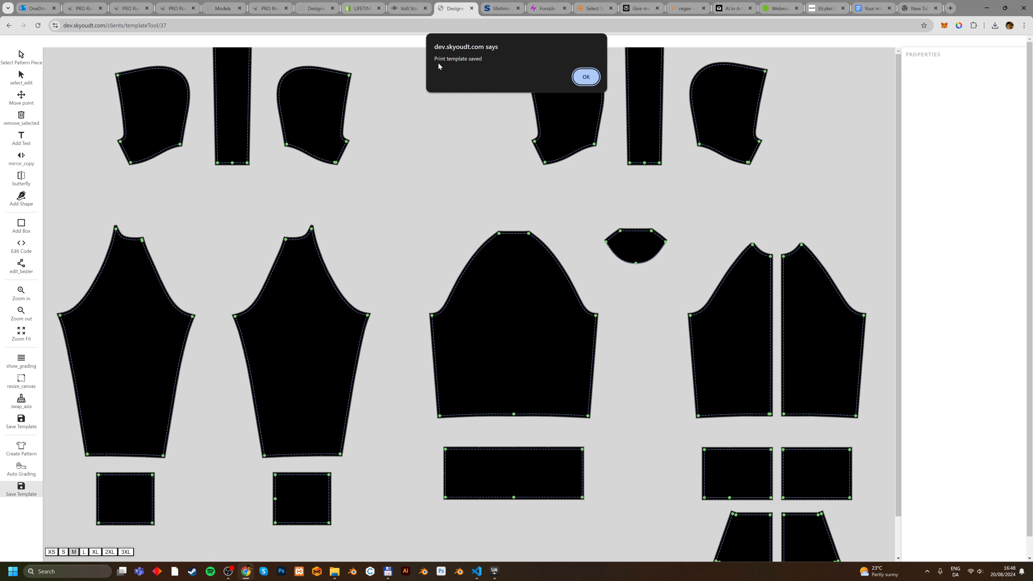
pyautogui.click(584, 77)
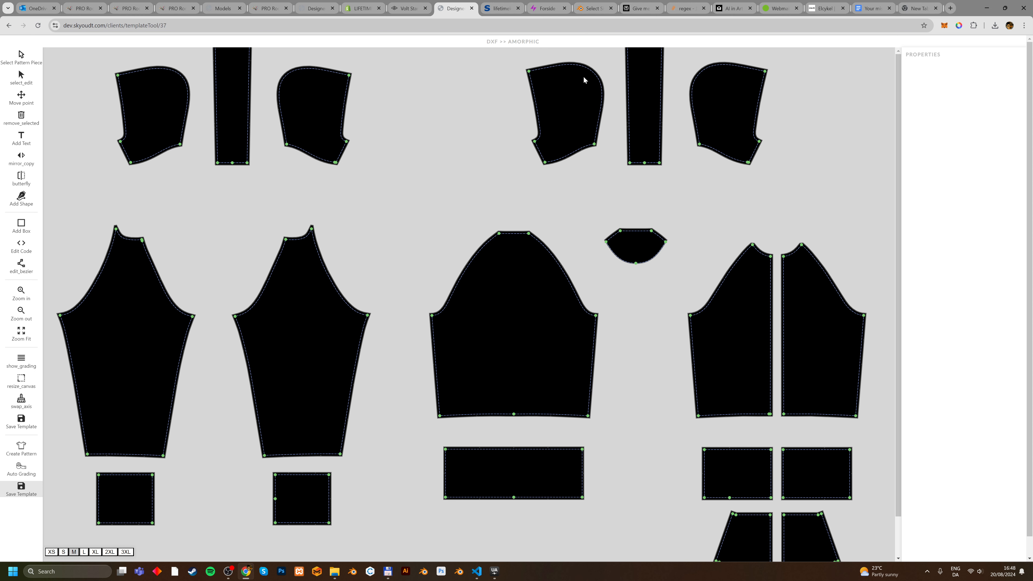
pyautogui.click(9, 27)
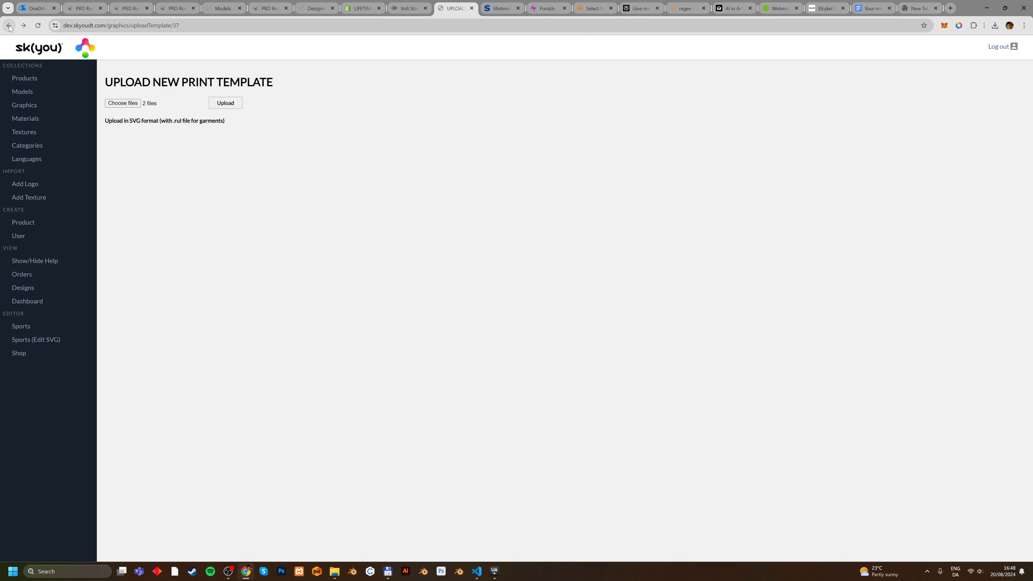
# Open New Product from the product list, set its title to "My Hoodie" and its SKU to HD-1.
pyautogui.click(28, 78)
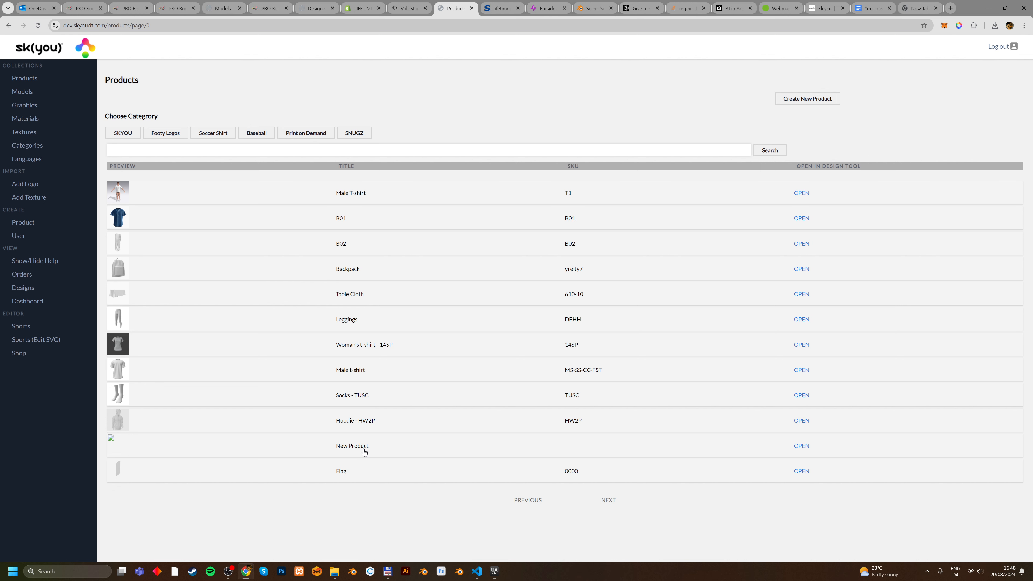
pyautogui.click(365, 451)
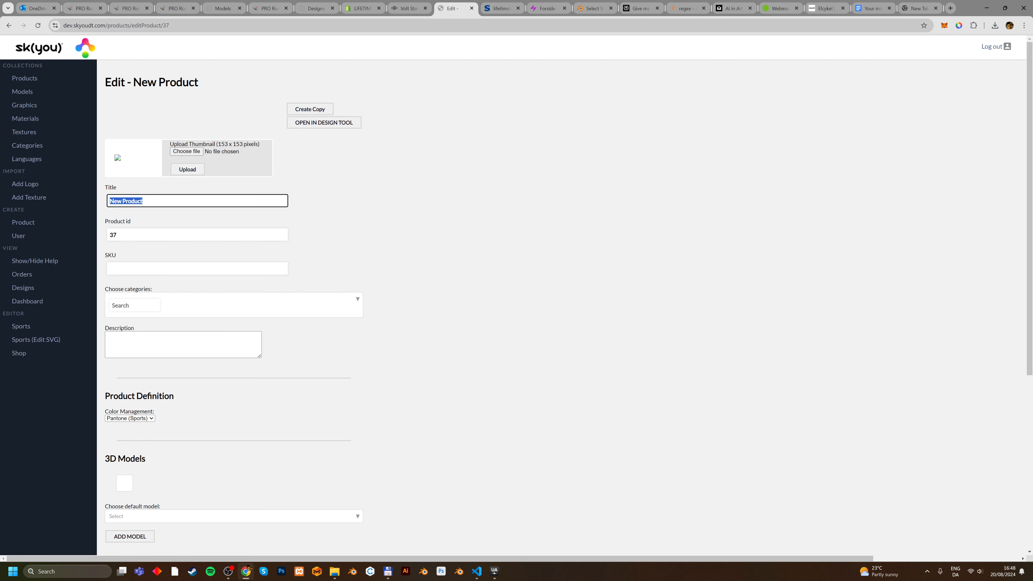
pyautogui.write('My Hoodie')
pyautogui.click(197, 268)
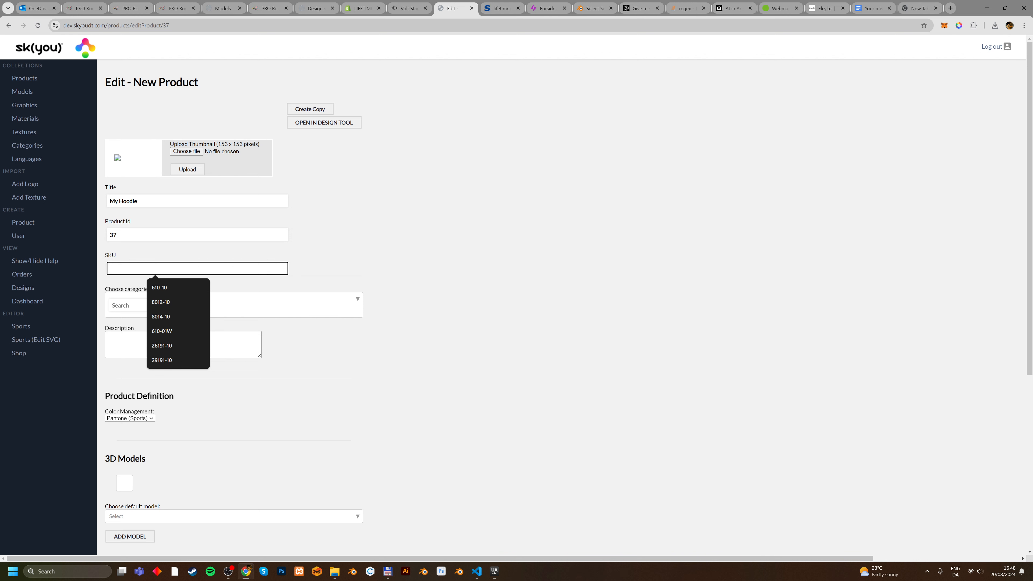
pyautogui.write('HD-1')
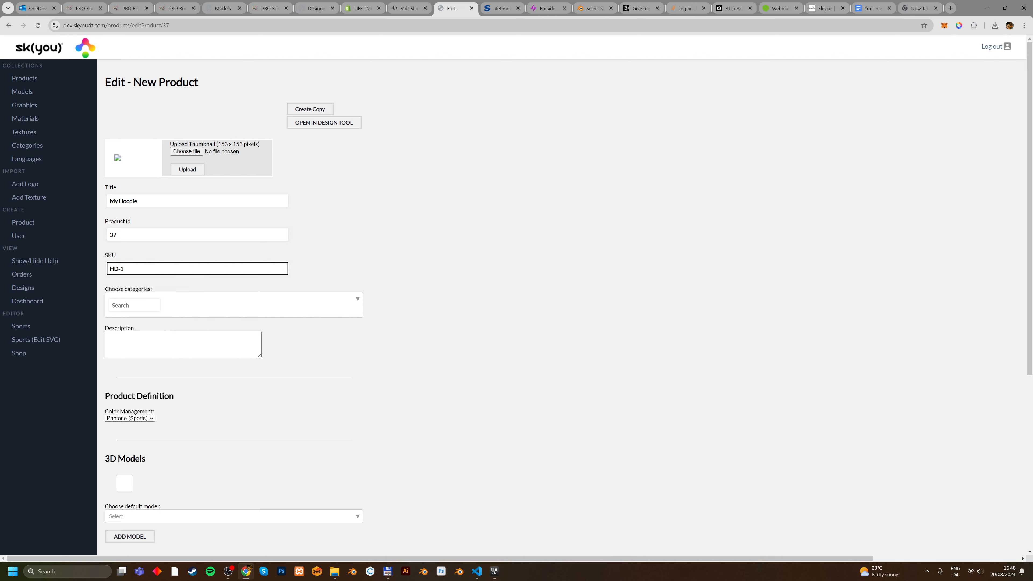
# Assign the product to the SNUGZ category and fill in "My Hoodie" as its description.
pyautogui.click(138, 305)
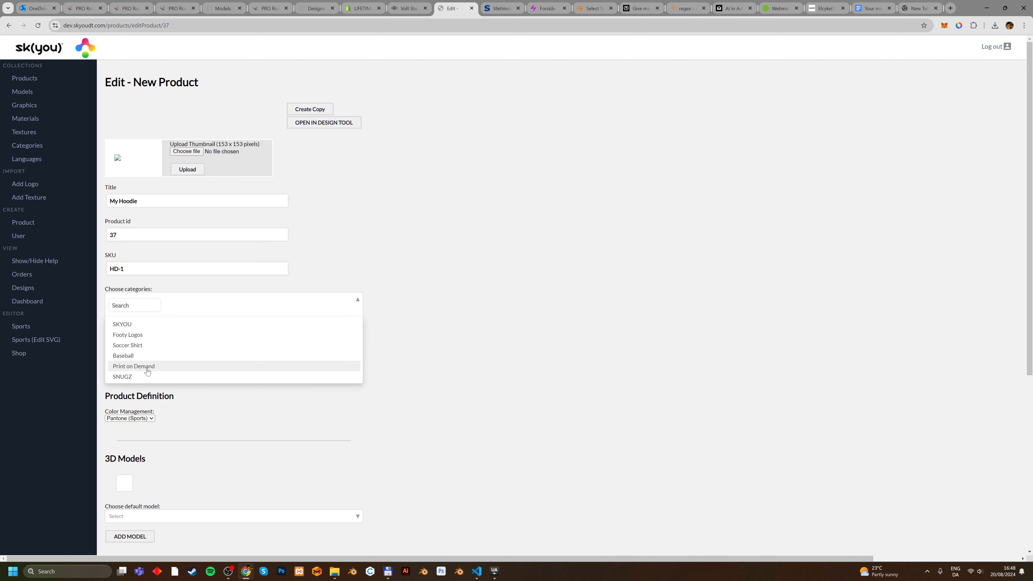
pyautogui.click(122, 376)
pyautogui.click(622, 328)
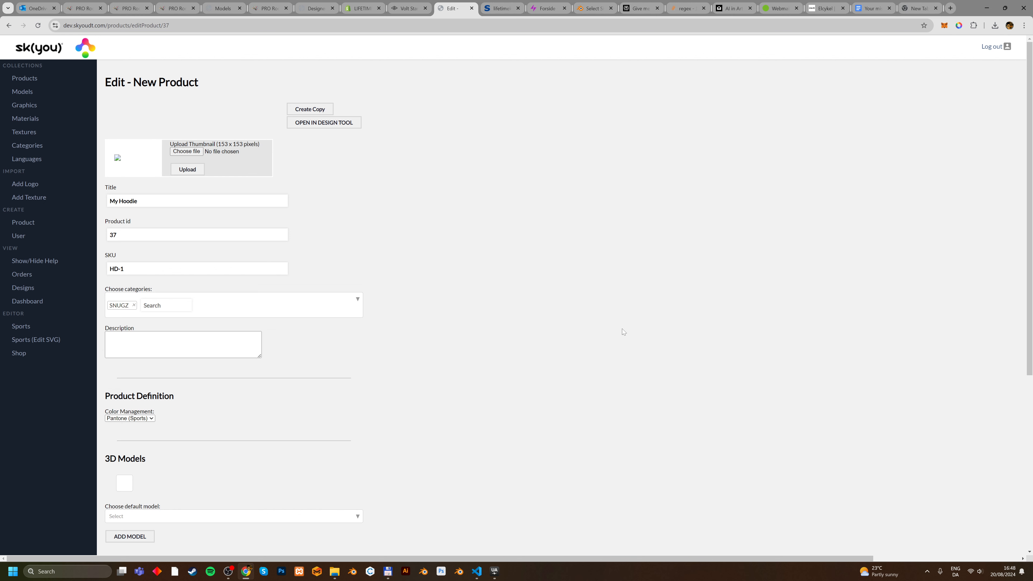
pyautogui.press('Tab')
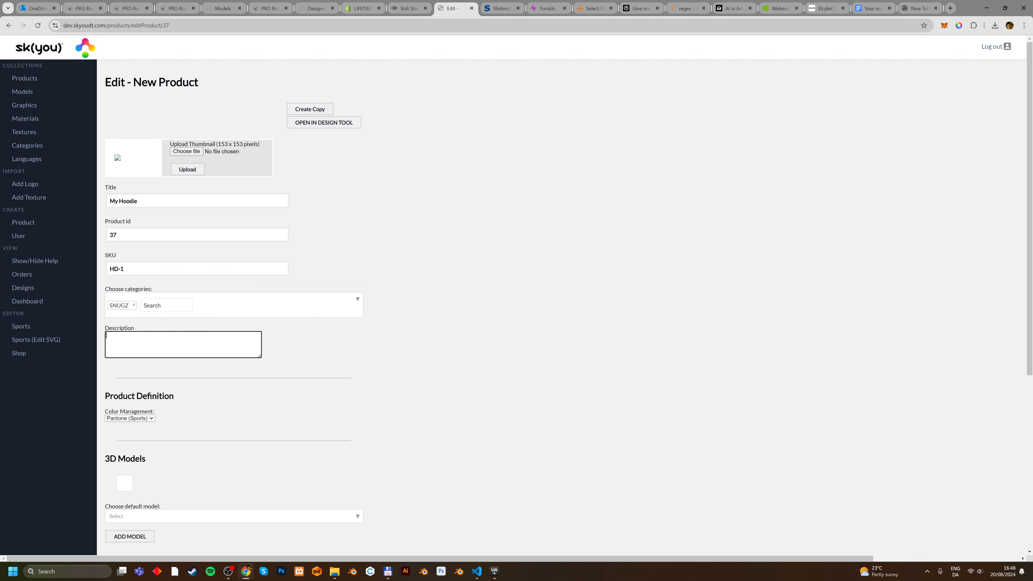
pyautogui.write('My Hoodie')
# Set Color Management to All Printable and update the product, keeping it shown in the product list.
pyautogui.click(134, 418)
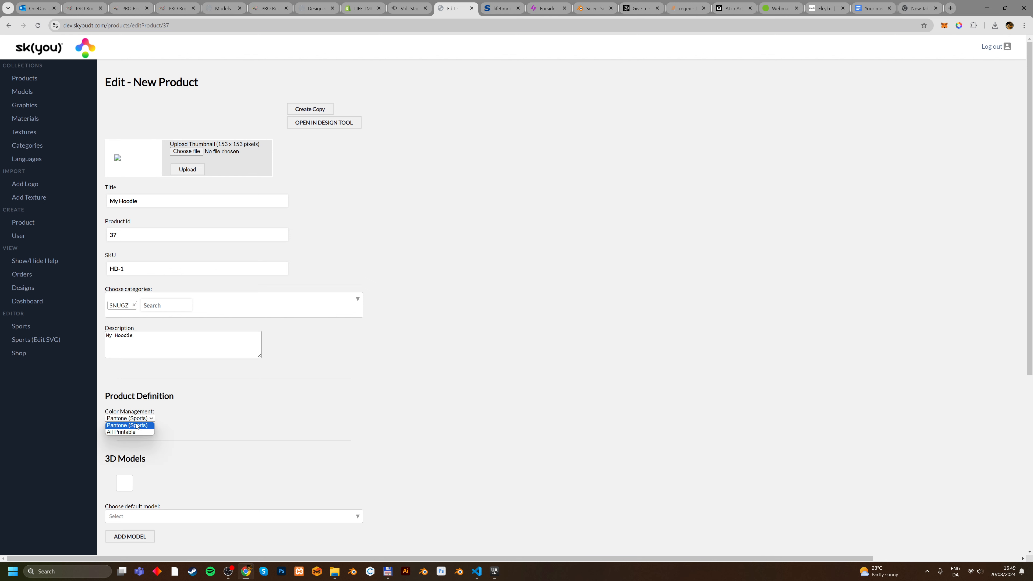
pyautogui.click(121, 431)
pyautogui.scroll(-3, 501, 302)
pyautogui.scroll(-2, 515, 300)
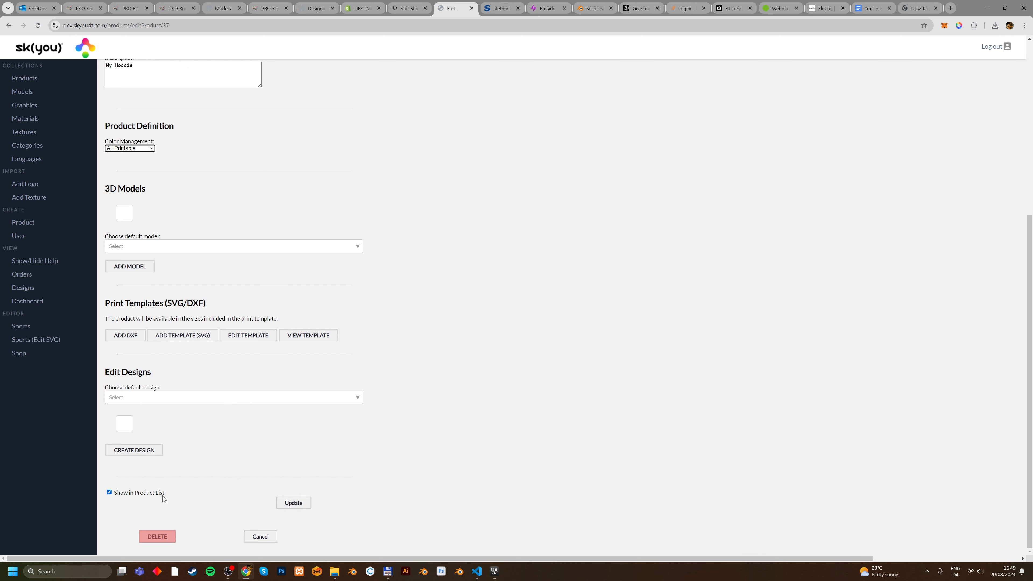
pyautogui.click(109, 492)
pyautogui.click(301, 504)
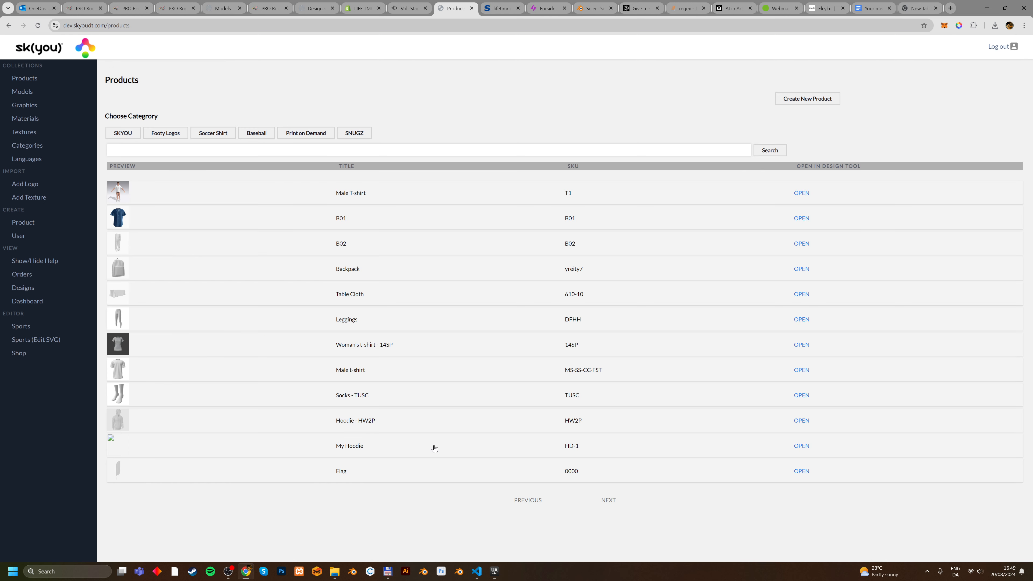
# Open My Hoodie in the design tool and preview its pattern in sizes L, 2XL and XS, finishing on M.
pyautogui.click(360, 447)
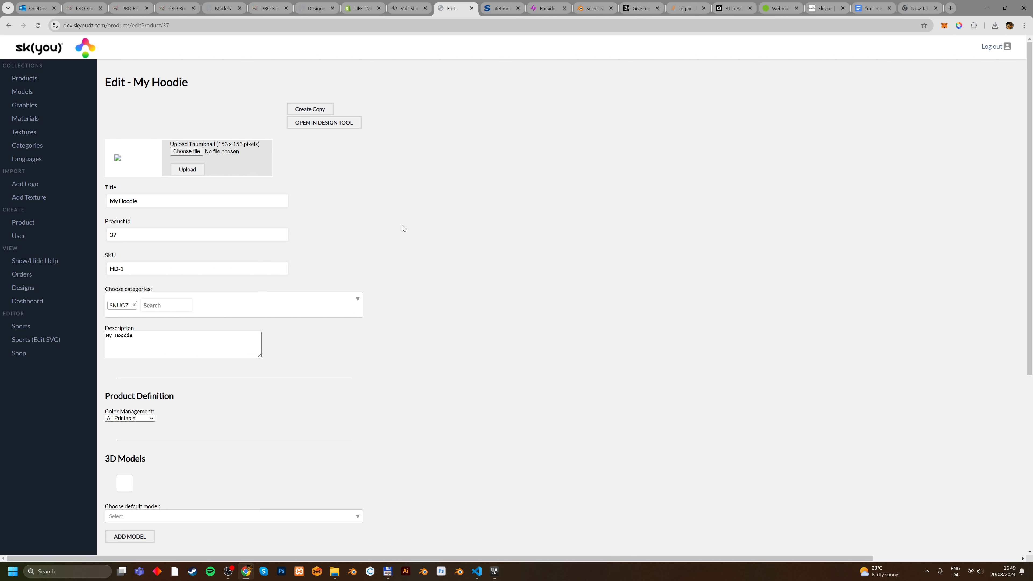
pyautogui.click(336, 126)
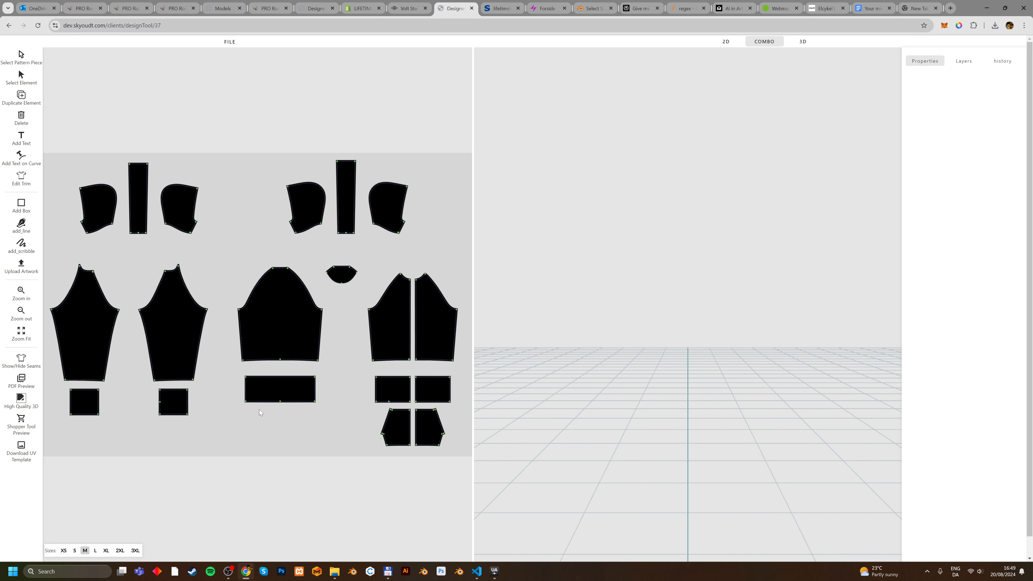
pyautogui.click(96, 551)
pyautogui.click(120, 550)
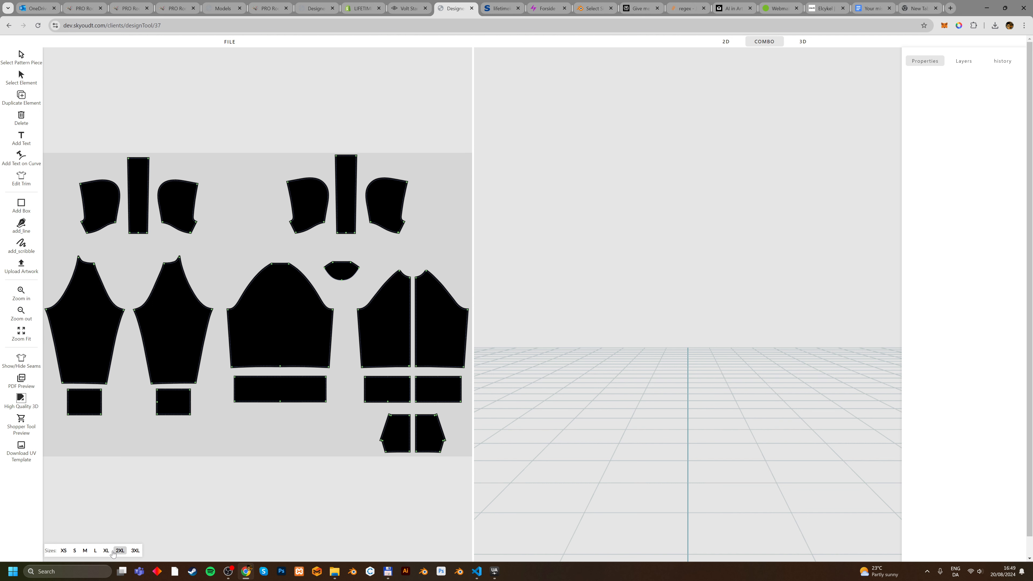
pyautogui.click(96, 550)
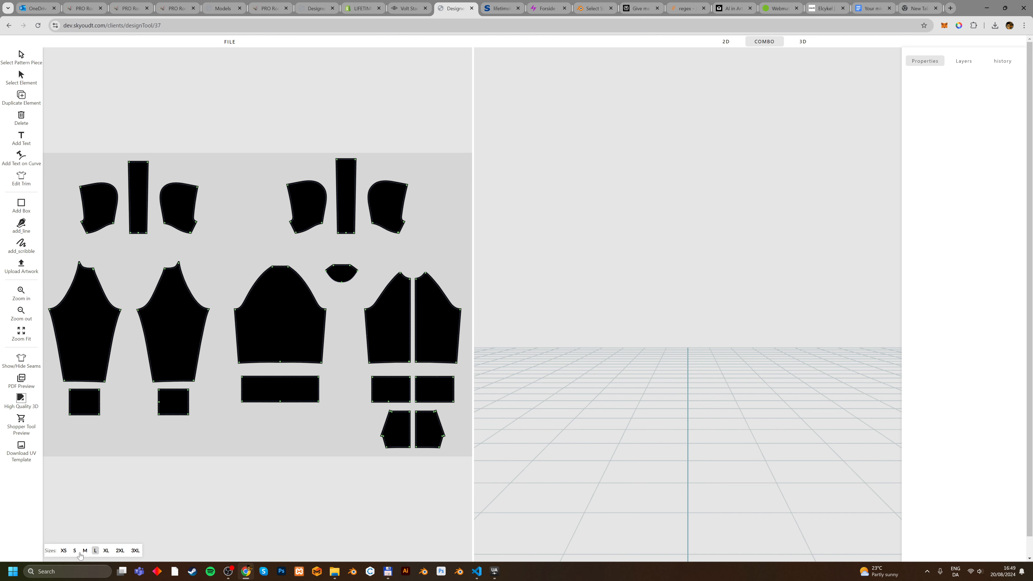
pyautogui.click(64, 550)
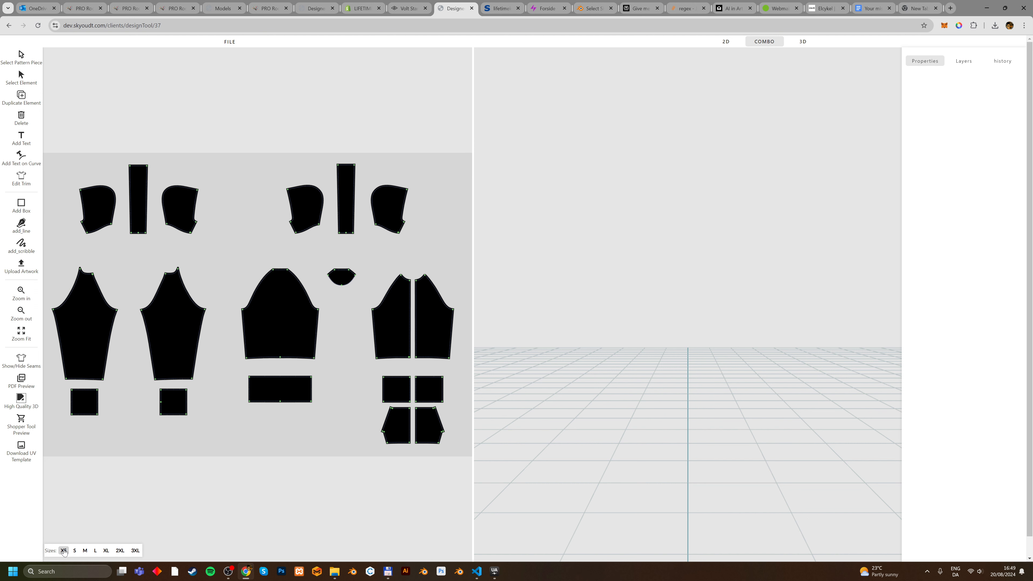
pyautogui.click(85, 551)
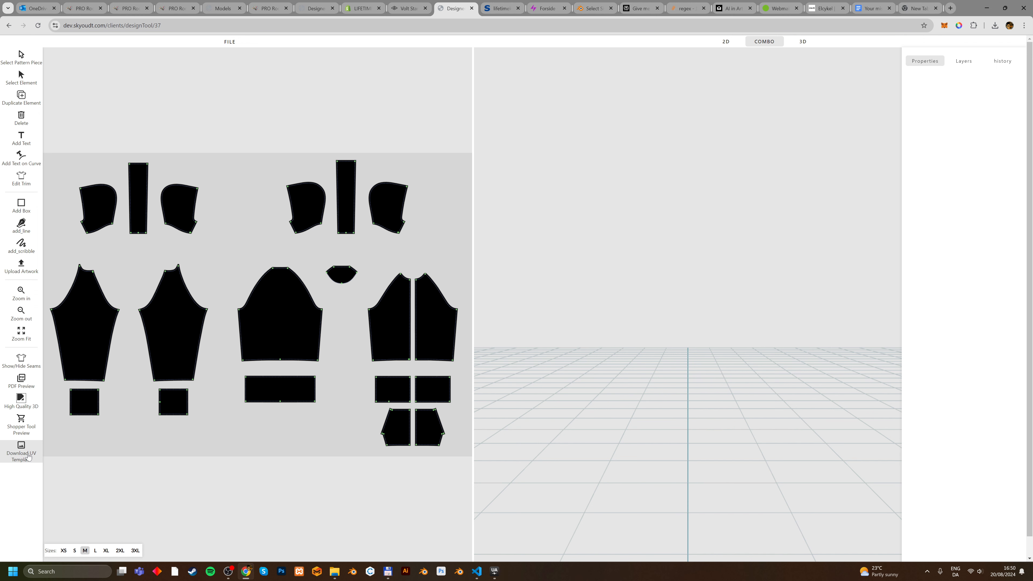
# Return to the My Hoodie product, set Color Management to Pantone (Sports) and update the product.
pyautogui.hotkey('alt', 'Left')
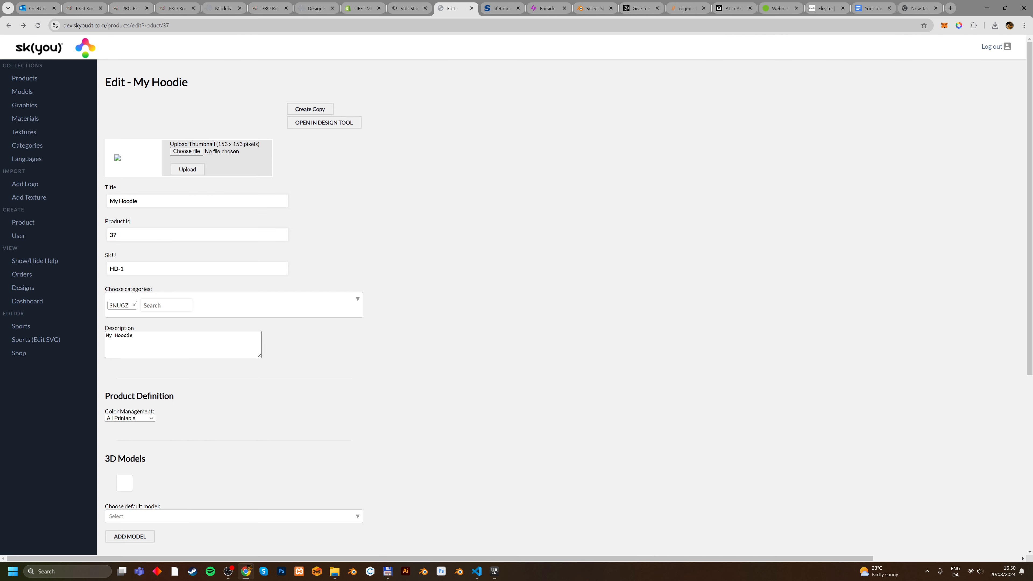
pyautogui.click(154, 421)
pyautogui.click(149, 428)
pyautogui.scroll(-5, 288, 407)
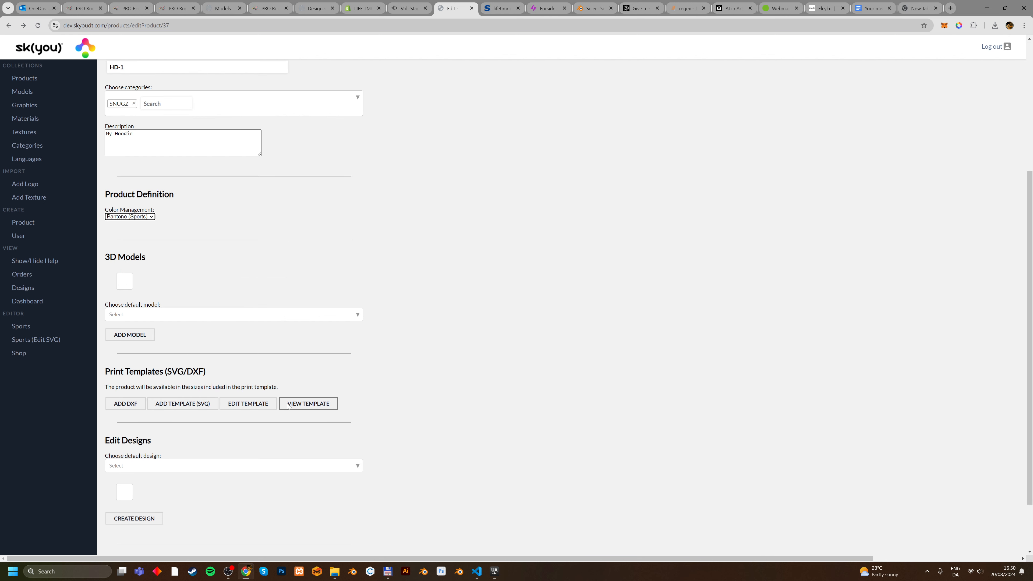
pyautogui.scroll(-2, 288, 406)
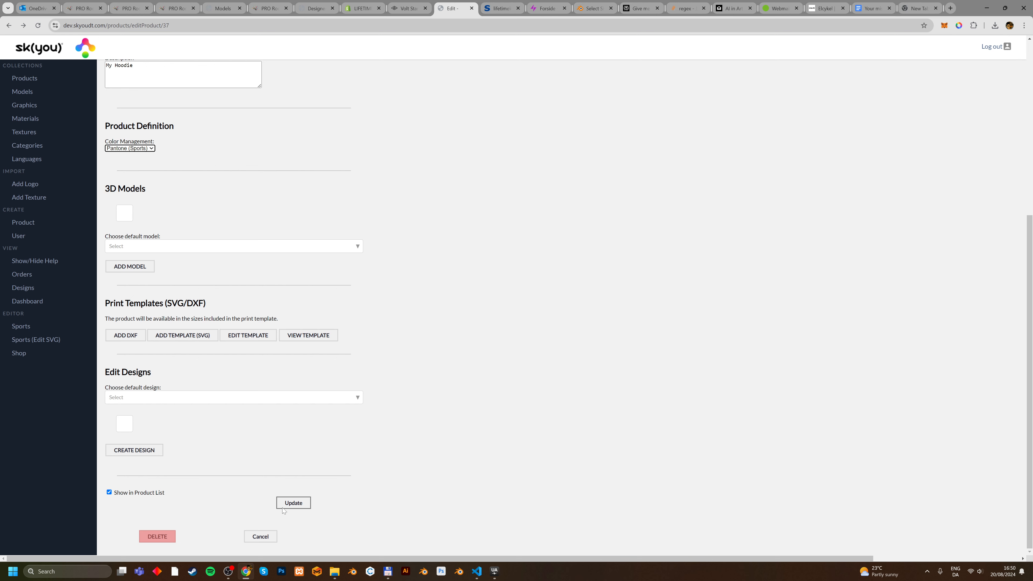
pyautogui.click(284, 507)
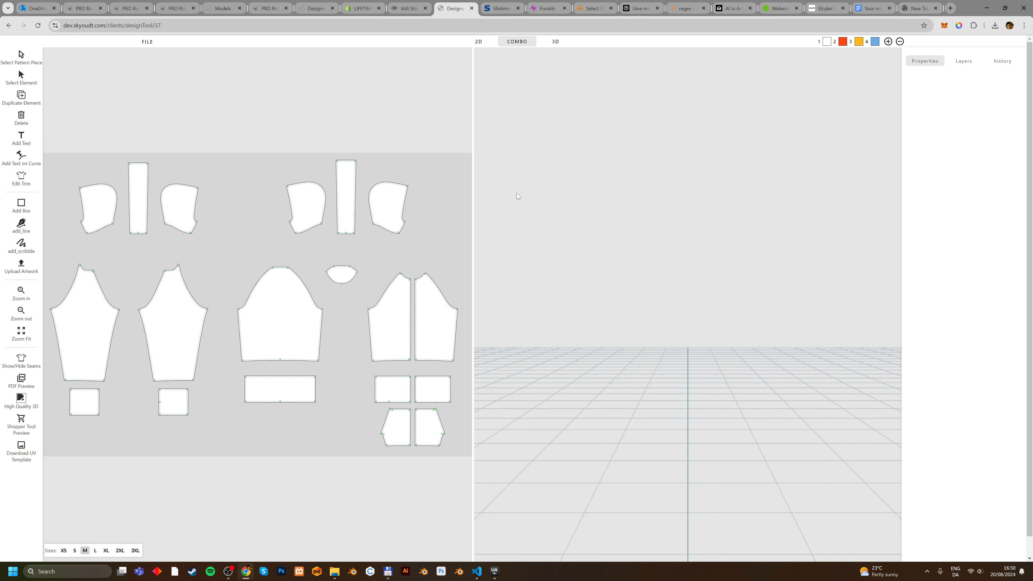
# In the design tool, try yellow-orange as color 1 of the hoodie pattern, then change it to light beige.
pyautogui.click(826, 42)
pyautogui.click(802, 86)
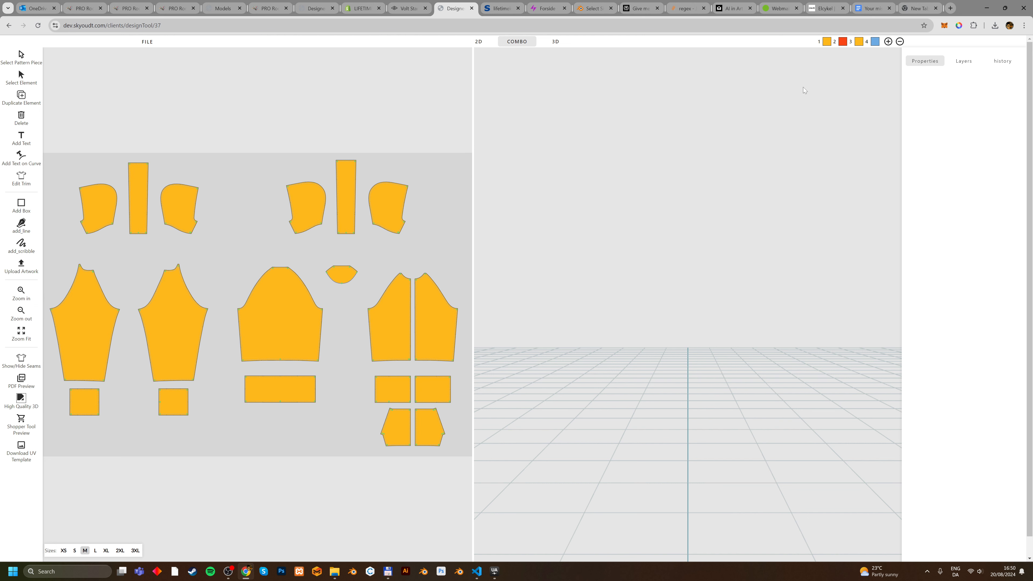
pyautogui.click(827, 42)
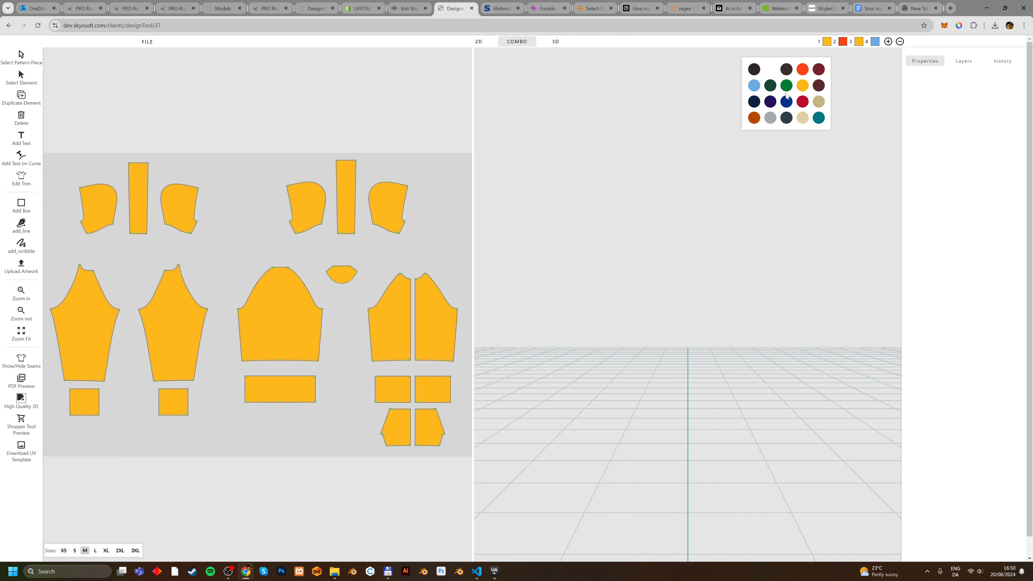
pyautogui.click(774, 101)
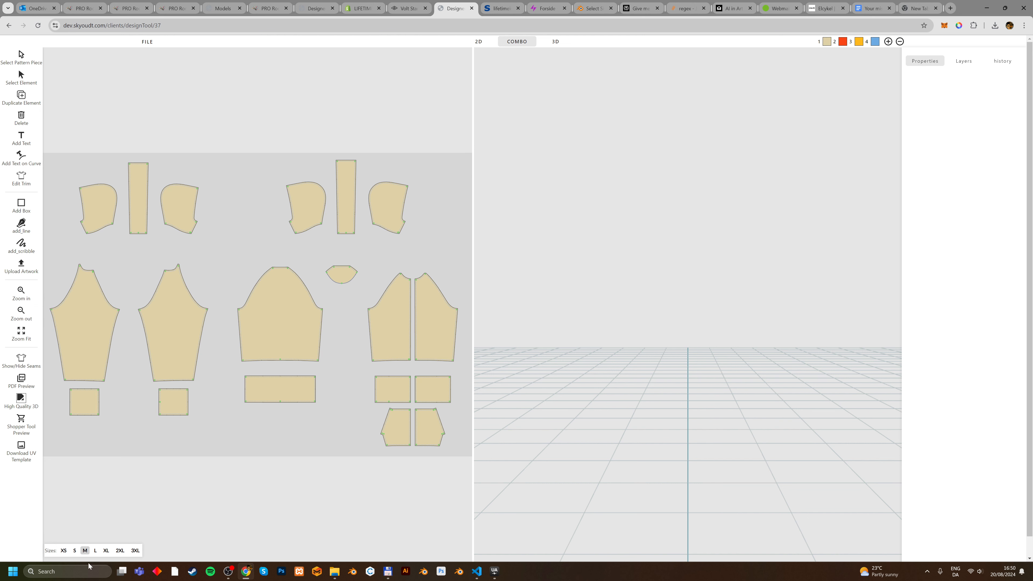
# Download the hoodie's UV template as artboard.png to Downloads and go back to the product's edit page.
pyautogui.click(30, 450)
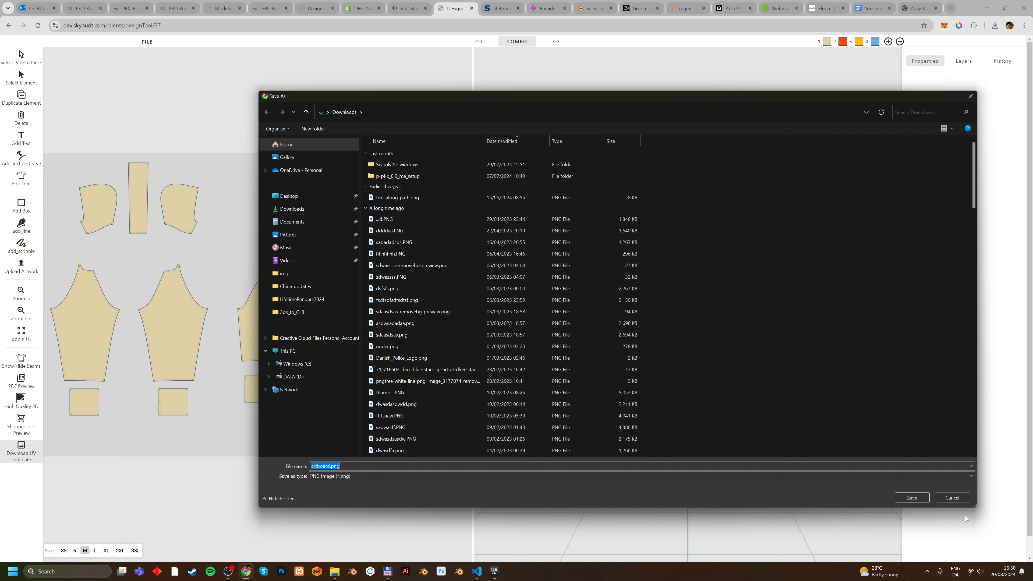
pyautogui.press('Return')
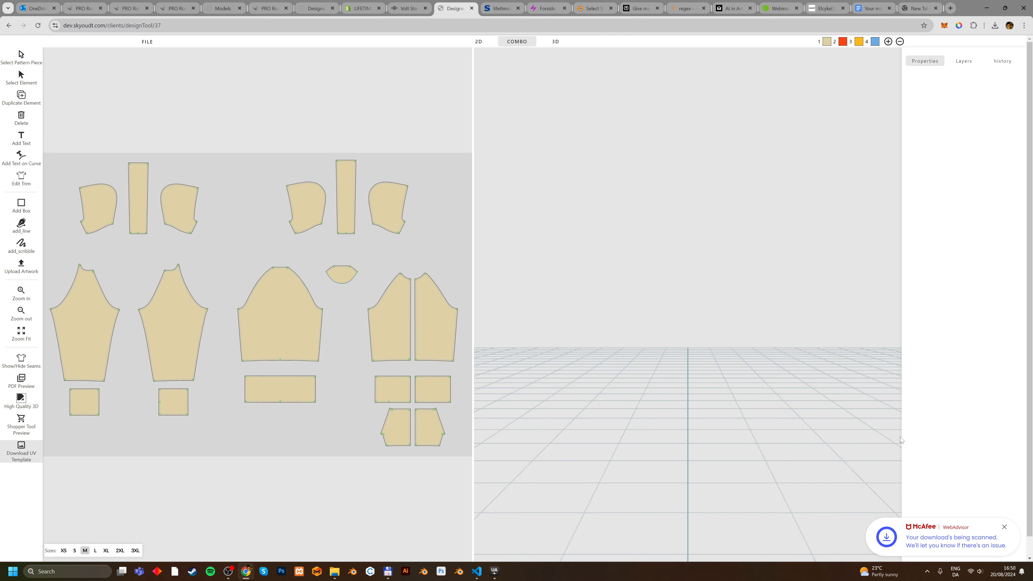
pyautogui.click(8, 25)
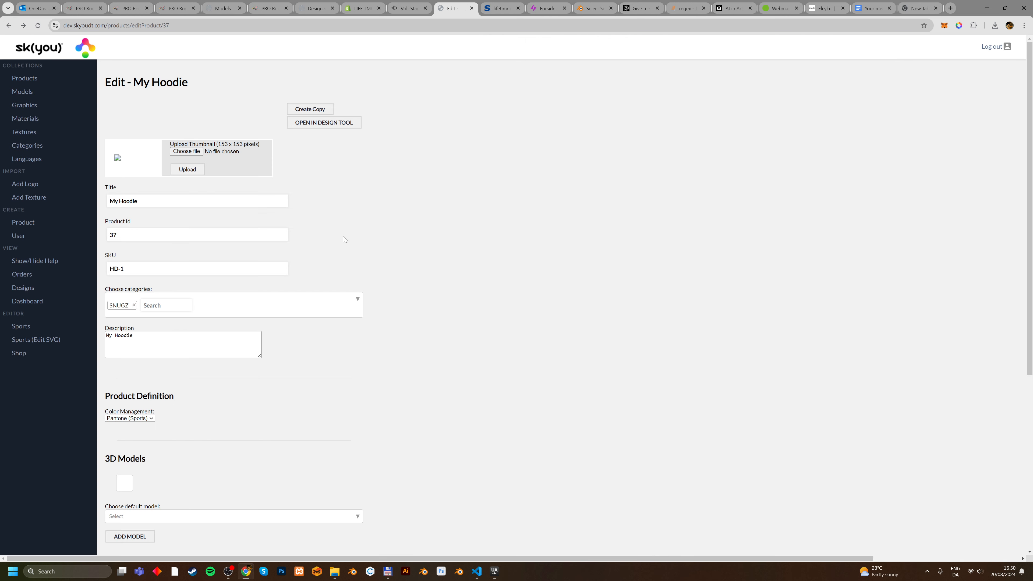